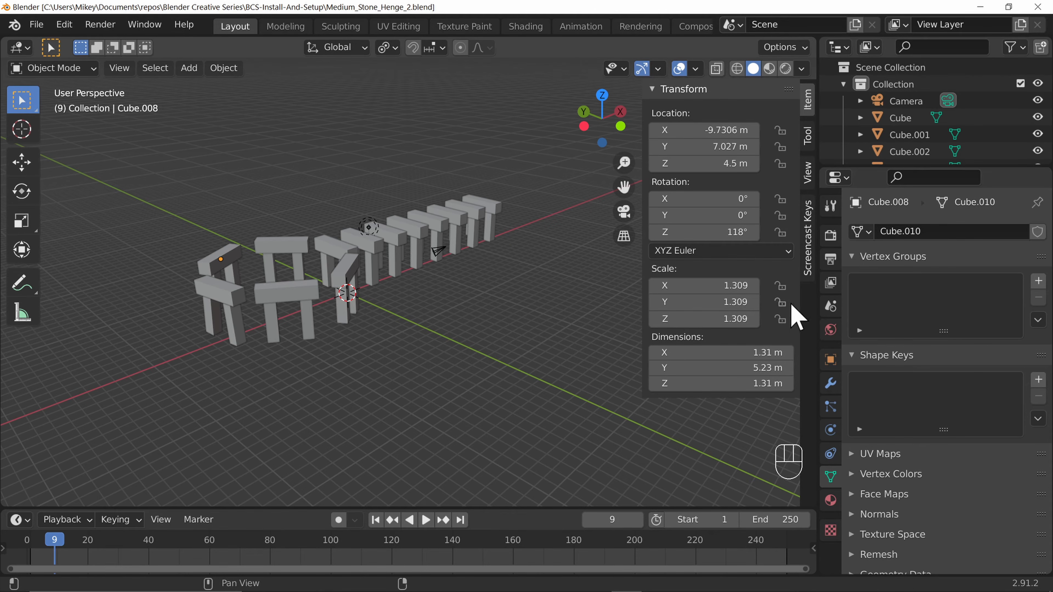
- Apply the scale of every object in the scene, including all stones, and clear the selection
{"action": "left_click_drag", "start_coordinate": [171, 167], "coordinate": [586, 436]}
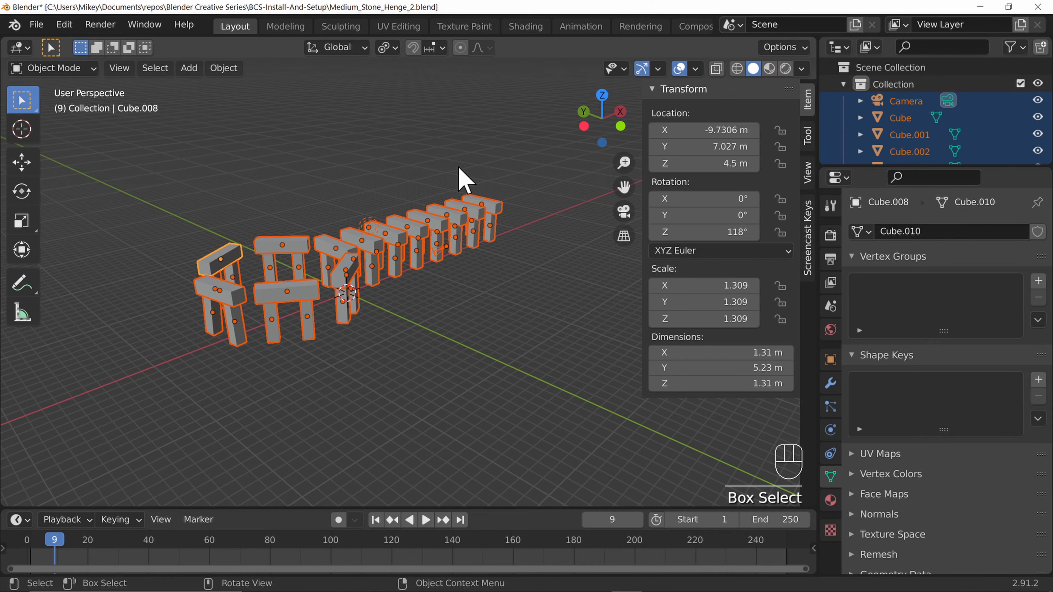
{"action": "key", "text": "ctrl+a"}
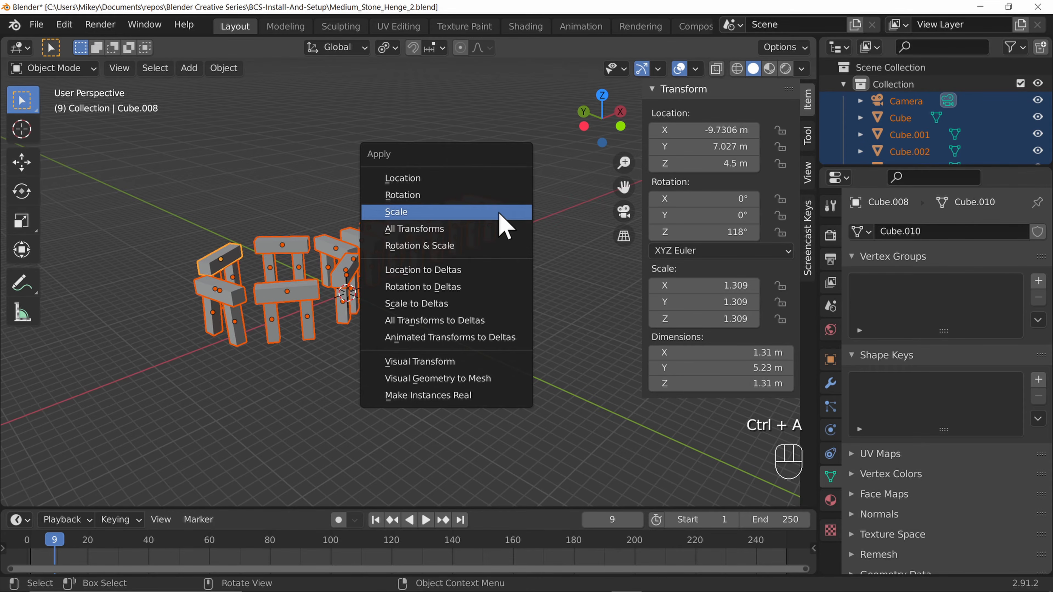
{"action": "left_click", "coordinate": [502, 212]}
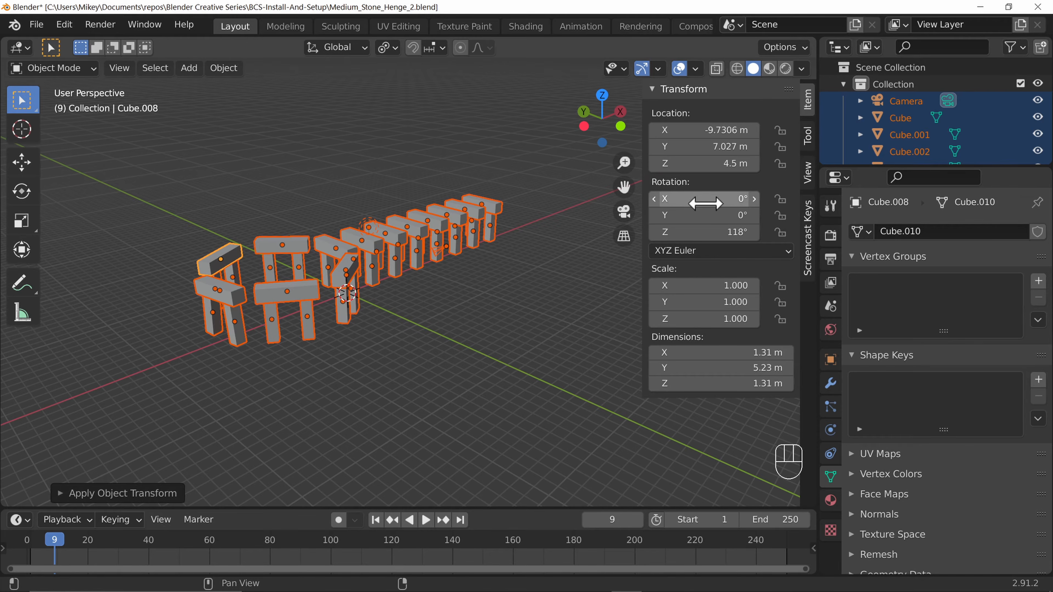
{"action": "scroll", "coordinate": [393, 285], "scroll_direction": "up", "scroll_amount": 6}
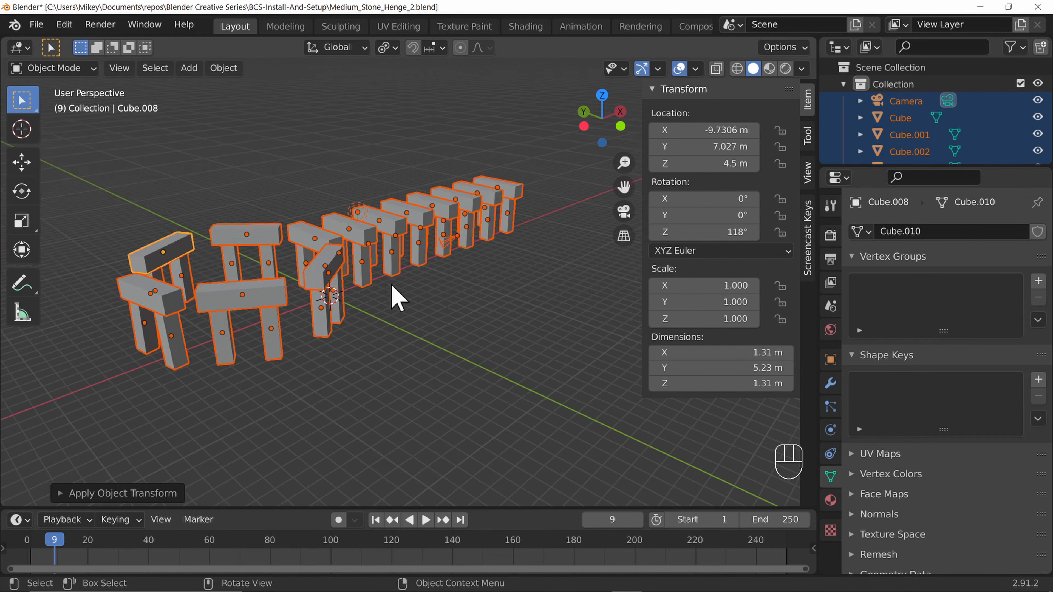
{"action": "middle_click_drag", "start_coordinate": [331, 300], "coordinate": [450, 327], "text": "shift"}
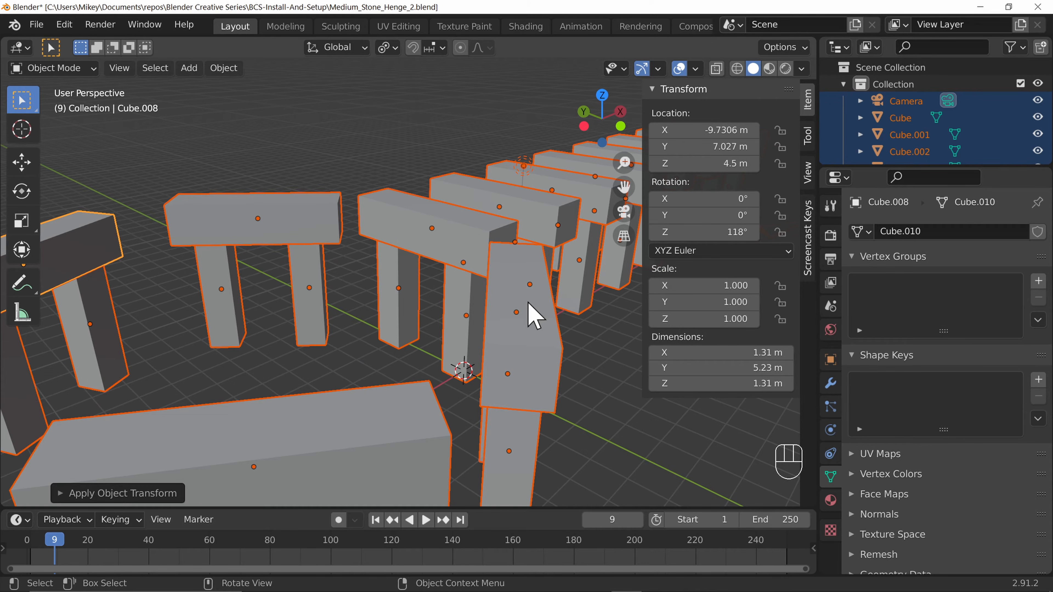
{"action": "scroll", "coordinate": [510, 319], "scroll_direction": "down", "scroll_amount": 6}
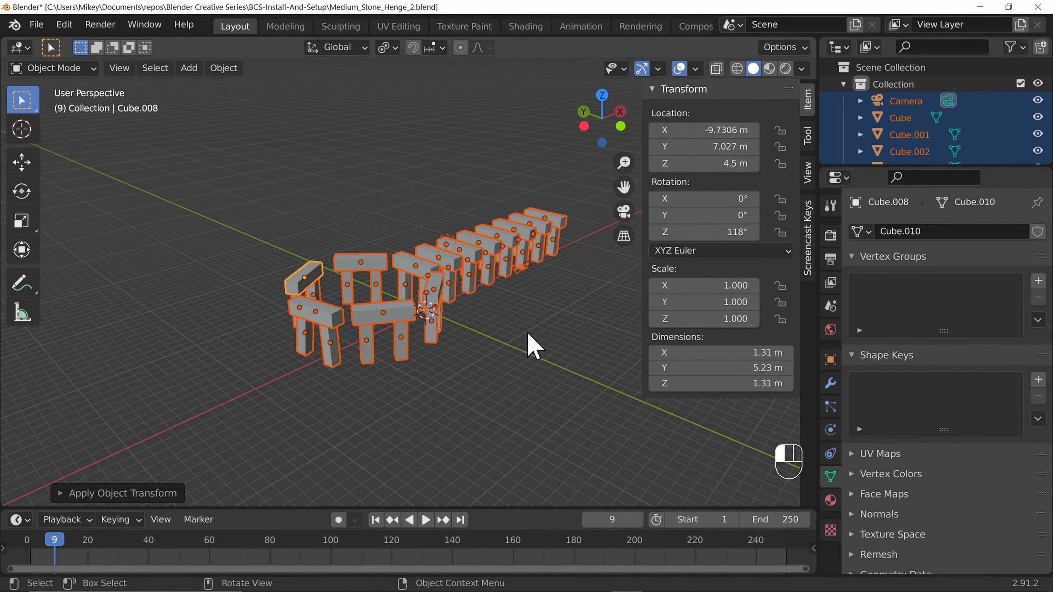
{"action": "left_click", "coordinate": [533, 346]}
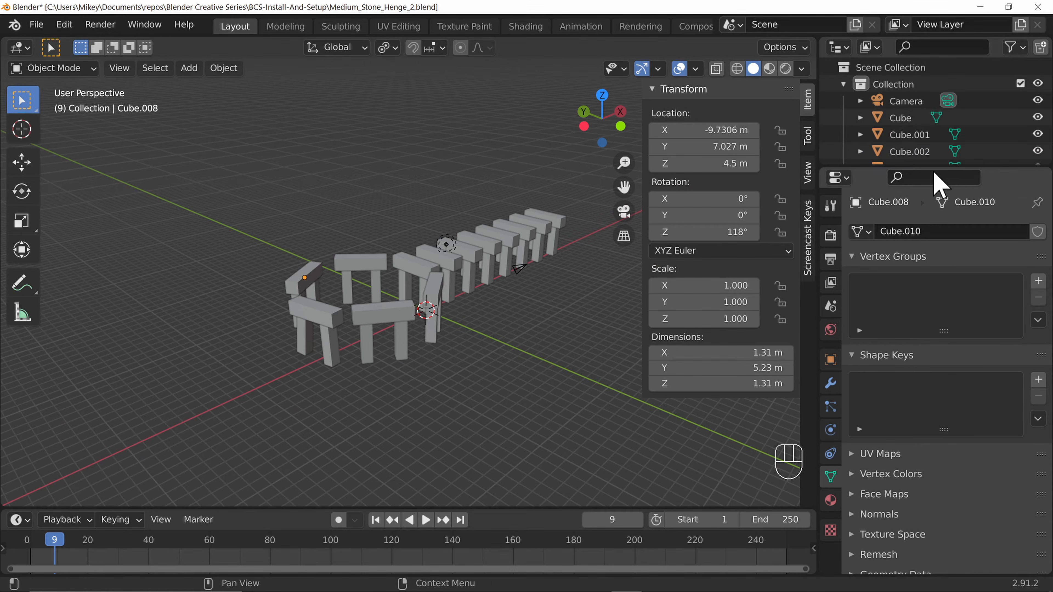
- Enlarge the Outliner and look through the full list of objects in the collection
{"action": "left_click_drag", "start_coordinate": [909, 166], "coordinate": [938, 421]}
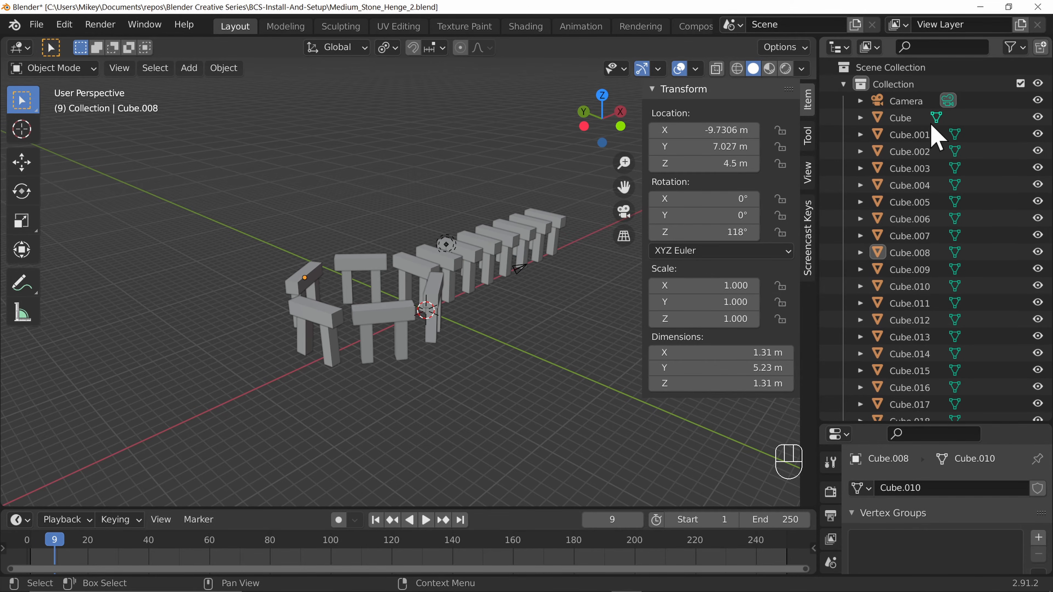
{"action": "scroll", "coordinate": [933, 282], "scroll_direction": "down", "scroll_amount": 8}
{"action": "scroll", "coordinate": [923, 332], "scroll_direction": "down", "scroll_amount": 10}
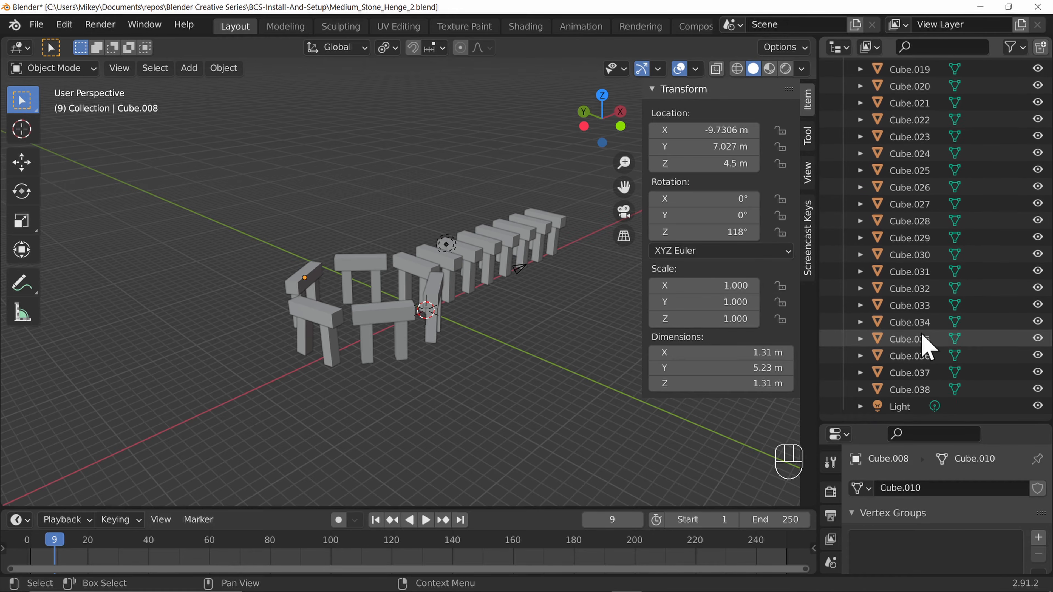
{"action": "scroll", "coordinate": [937, 373], "scroll_direction": "up", "scroll_amount": 9}
{"action": "scroll", "coordinate": [922, 376], "scroll_direction": "up", "scroll_amount": 9}
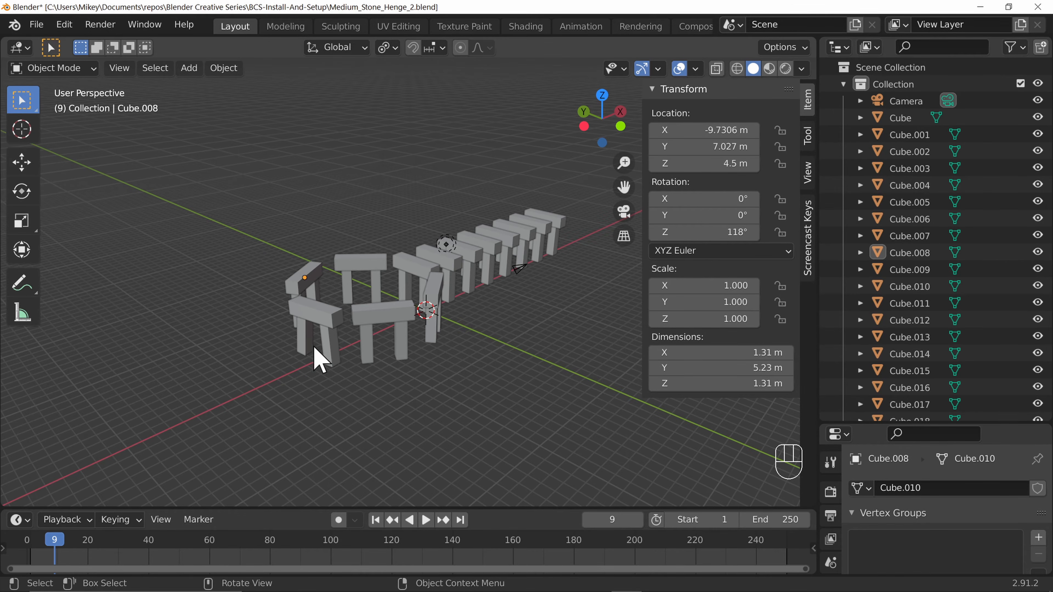
- Join the two upright stones and the lintel of the circle's front arch into one object, with the lintel as active object
{"action": "scroll", "coordinate": [332, 346], "scroll_direction": "up", "scroll_amount": 5}
{"action": "scroll", "coordinate": [307, 367], "scroll_direction": "down", "scroll_amount": 4}
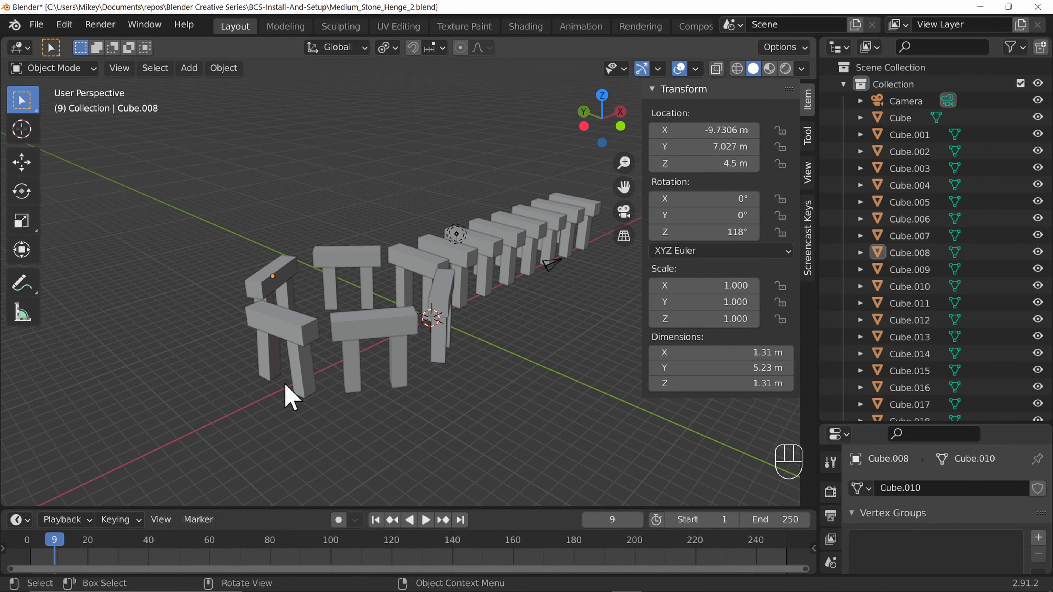
{"action": "mouse_move", "coordinate": [337, 380]}
{"action": "middle_mouse_down"}
{"action": "mouse_move", "coordinate": [380, 377]}
{"action": "mouse_move", "coordinate": [346, 381]}
{"action": "middle_mouse_up"}
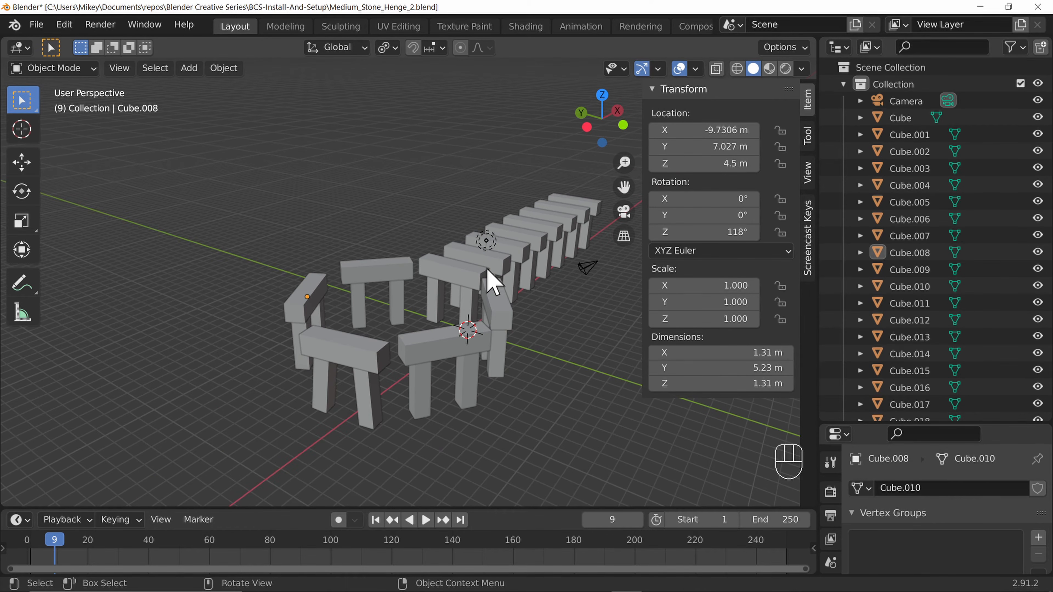
{"action": "scroll", "coordinate": [467, 358], "scroll_direction": "up", "scroll_amount": 6}
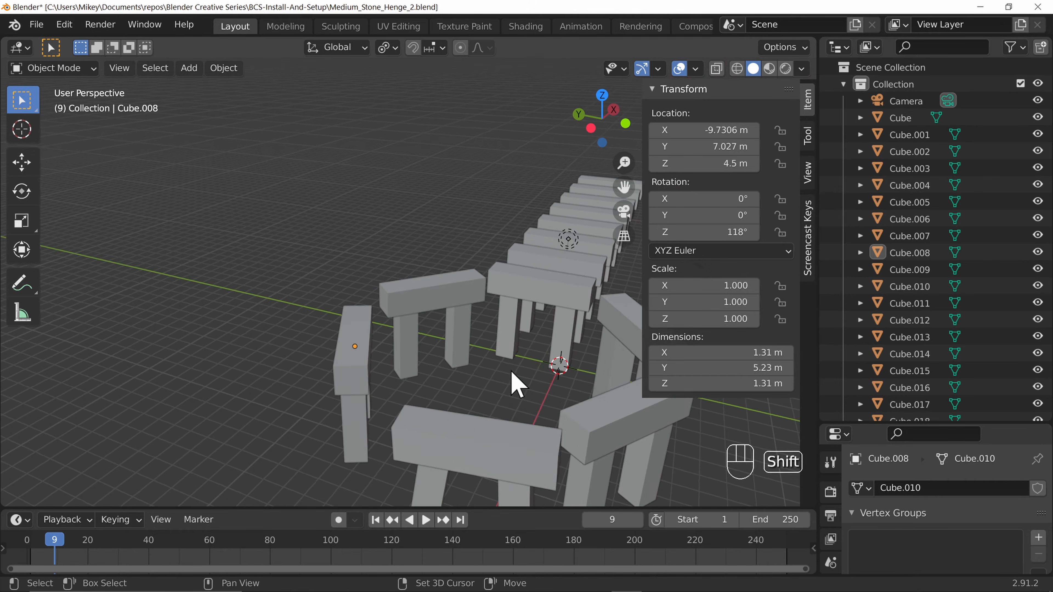
{"action": "middle_click_drag", "start_coordinate": [515, 384], "coordinate": [482, 325], "text": "shift"}
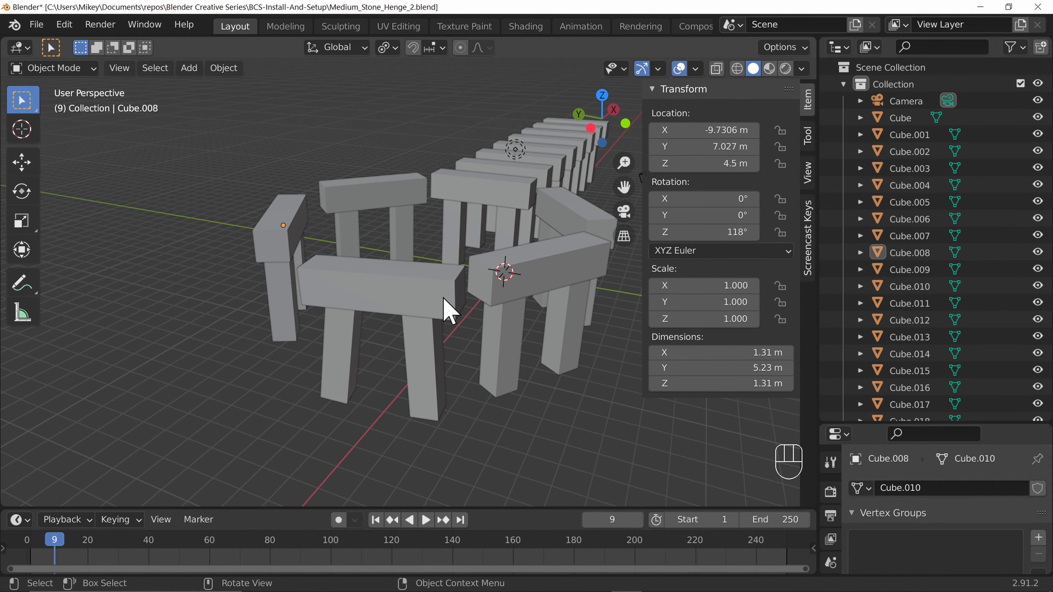
{"action": "left_click", "coordinate": [337, 303], "text": "shift"}
{"action": "left_click", "coordinate": [335, 346], "text": "shift"}
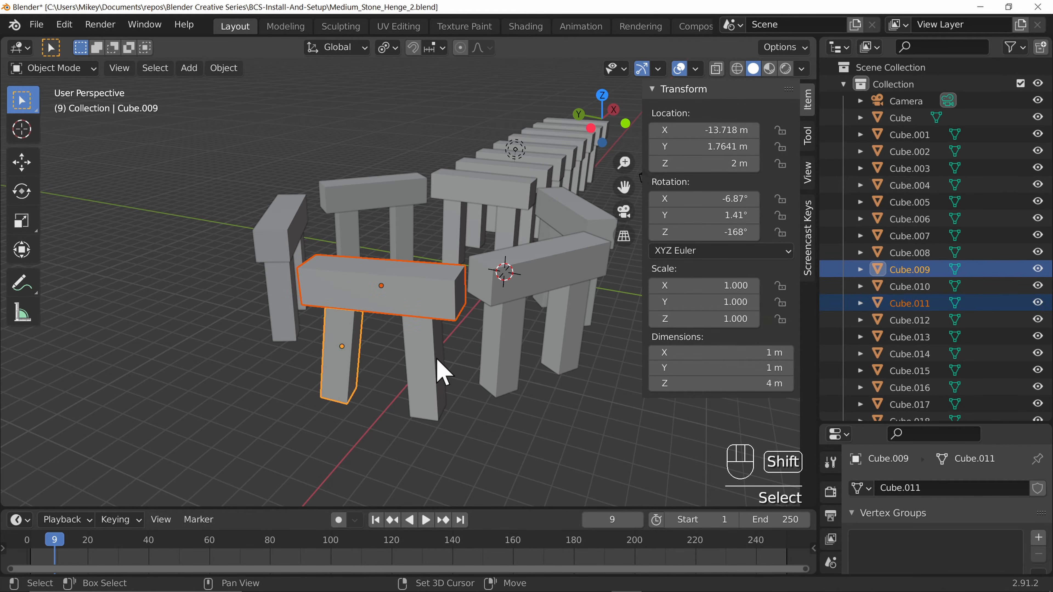
{"action": "left_click", "coordinate": [441, 367], "text": "shift"}
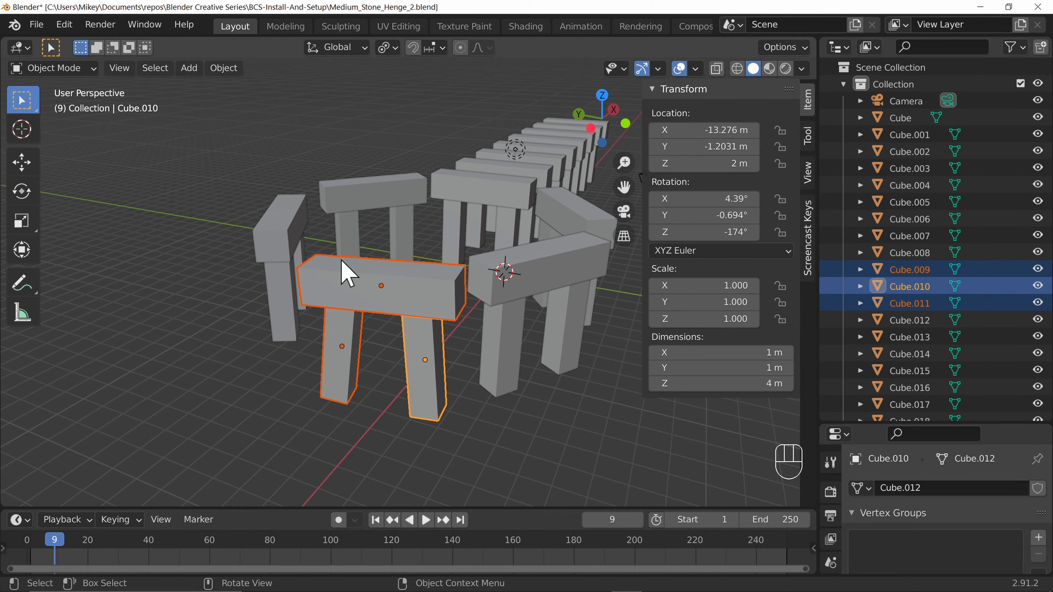
{"action": "middle_click_drag", "start_coordinate": [430, 364], "coordinate": [477, 365]}
{"action": "left_click", "coordinate": [393, 303], "text": "shift"}
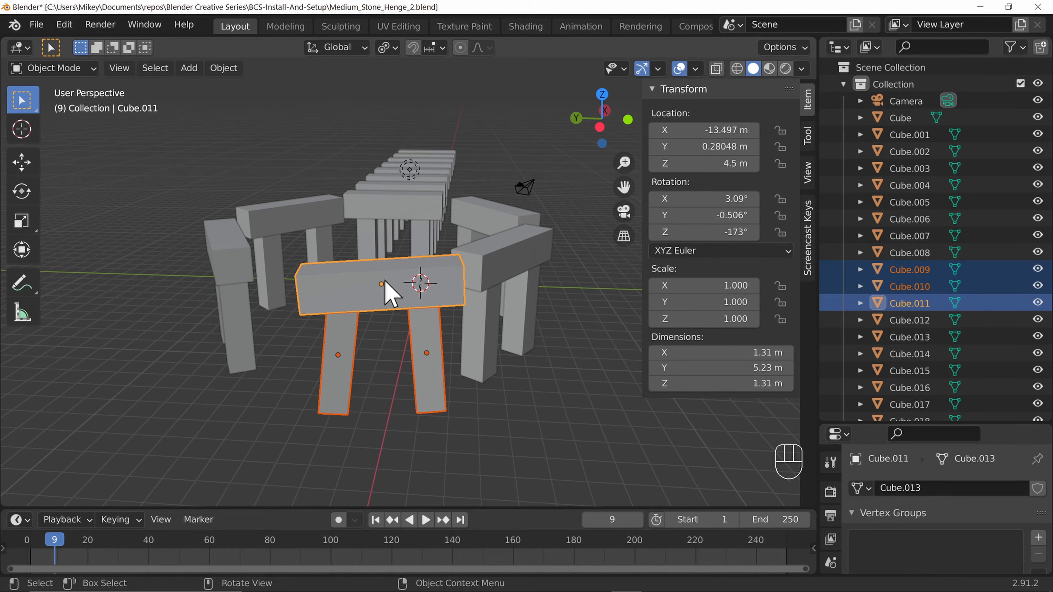
{"action": "left_click", "coordinate": [223, 70]}
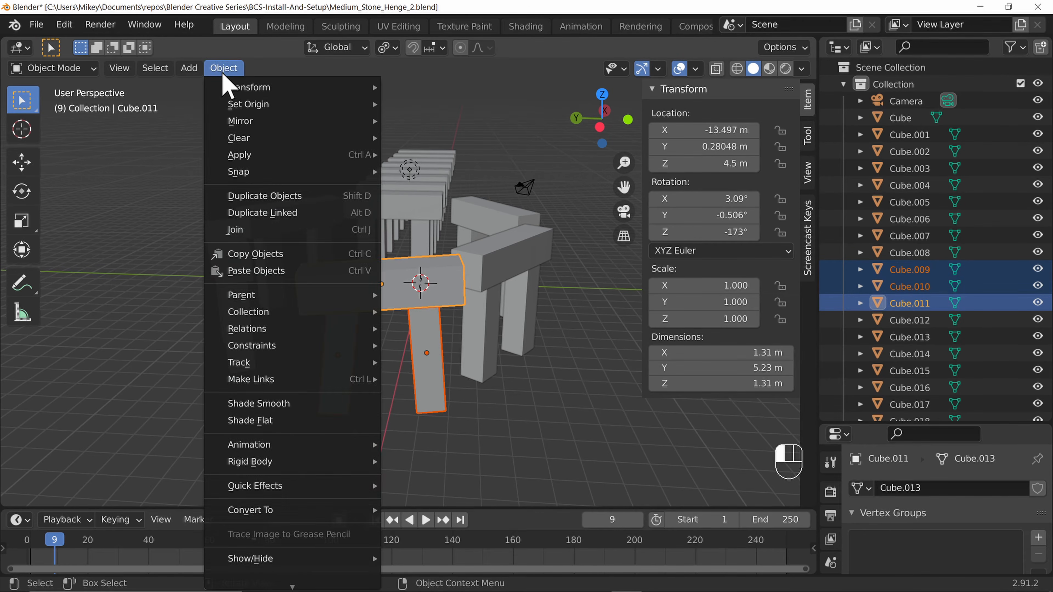
{"action": "left_click", "coordinate": [297, 229]}
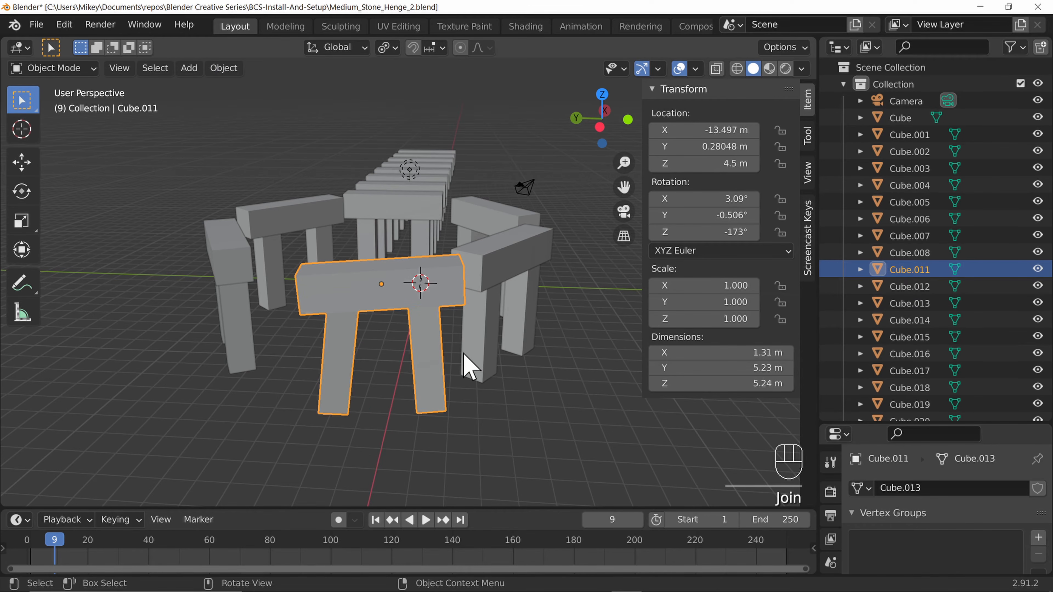
{"action": "middle_click_drag", "start_coordinate": [487, 362], "coordinate": [413, 398]}
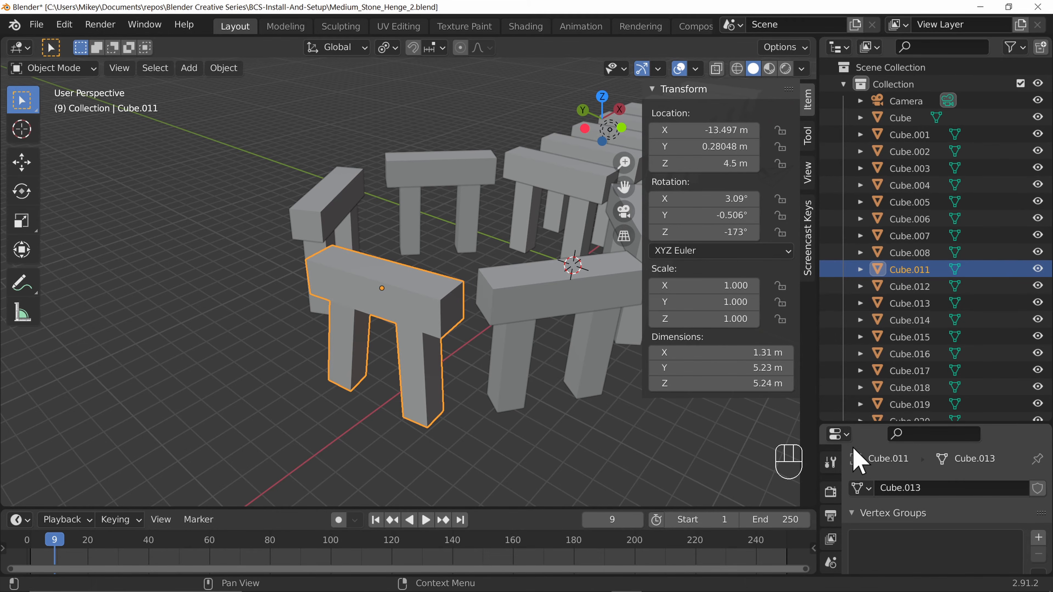
{"action": "middle_click_drag", "start_coordinate": [409, 426], "coordinate": [503, 392]}
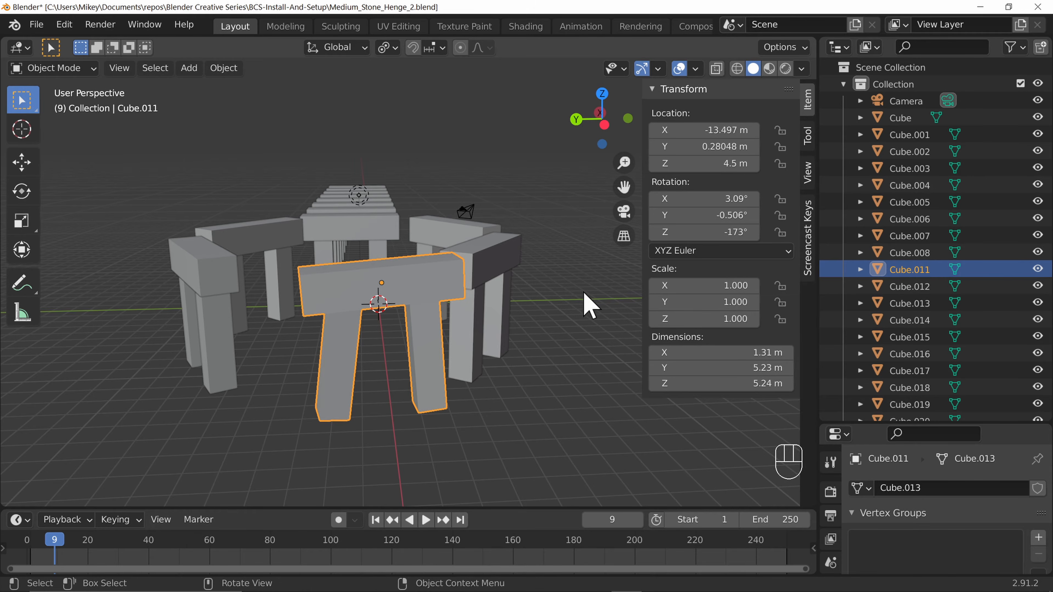
{"action": "middle_click_drag", "start_coordinate": [589, 305], "coordinate": [447, 313]}
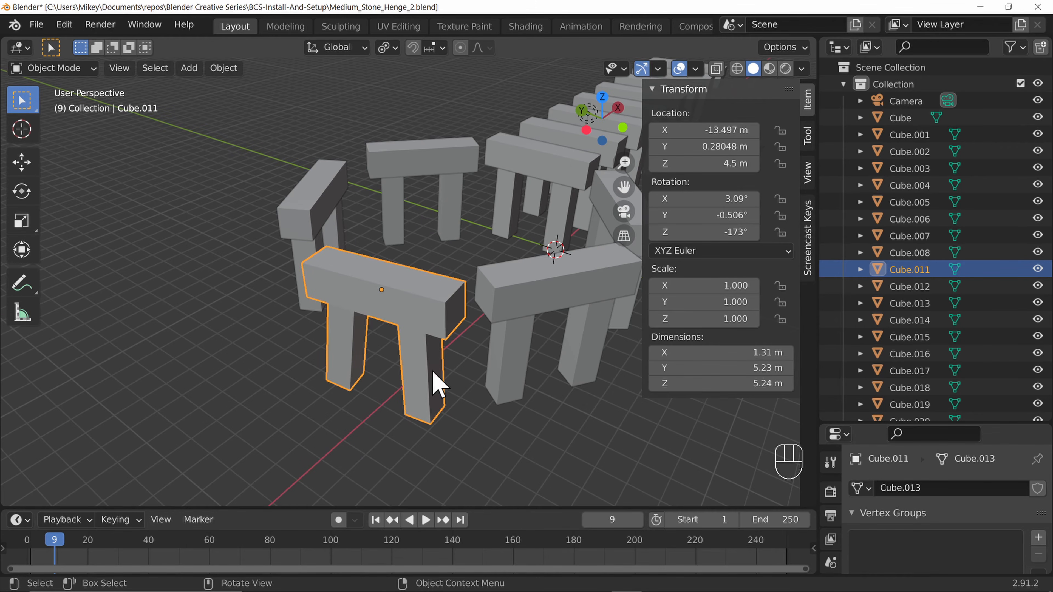
{"action": "scroll", "coordinate": [900, 236], "scroll_direction": "down", "scroll_amount": 3}
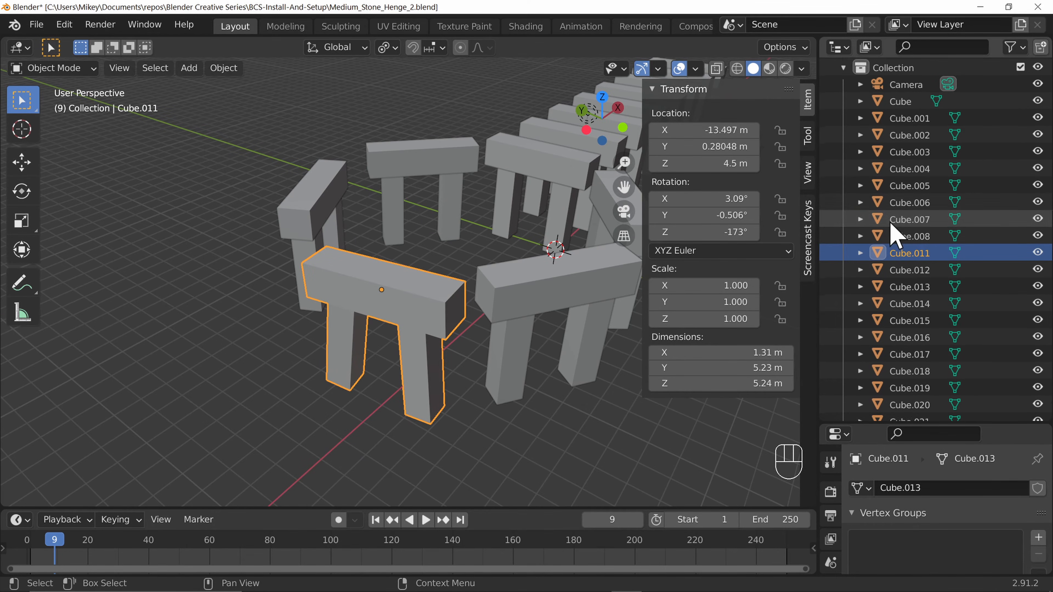
{"action": "scroll", "coordinate": [895, 257], "scroll_direction": "up", "scroll_amount": 3}
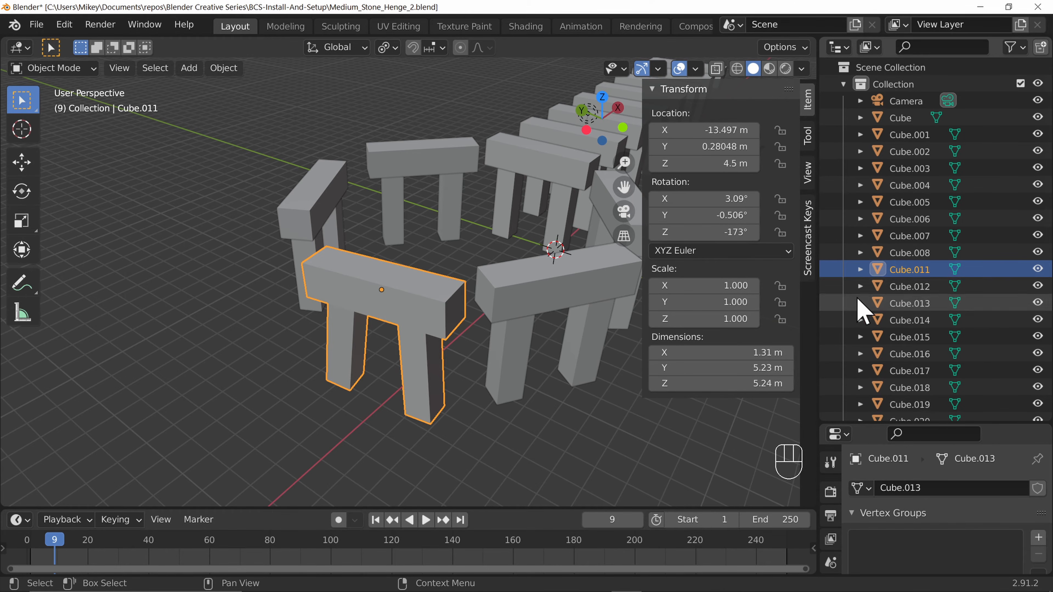
{"action": "double_click", "coordinate": [898, 270]}
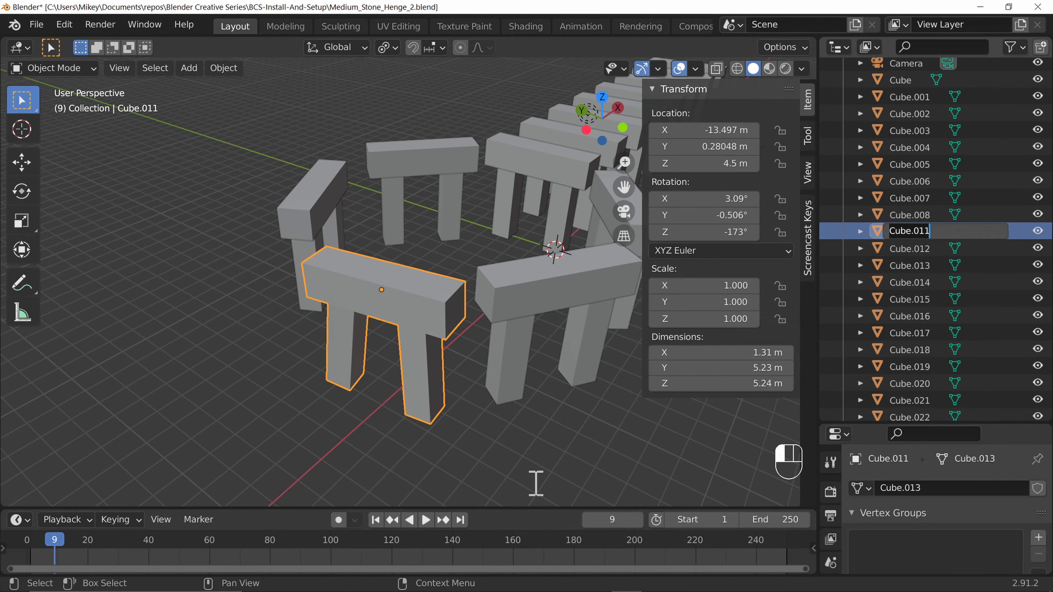
{"action": "left_click", "coordinate": [383, 324]}
{"action": "key", "text": "F2"}
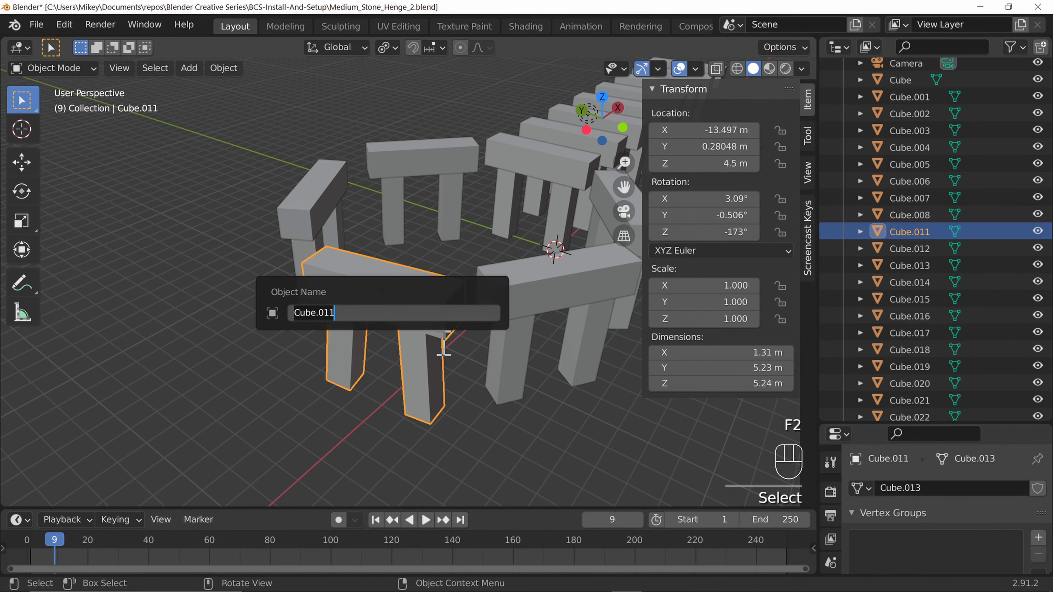
{"action": "left_click", "coordinate": [895, 426]}
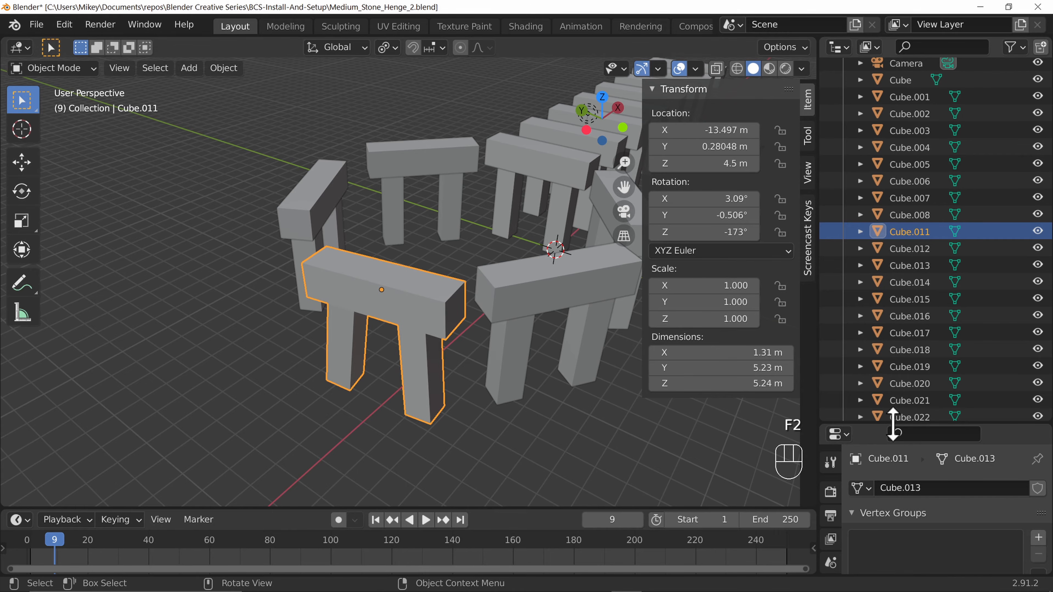
- Shrink the Outliner to make room for the object properties and rename the joined arch as Monument
{"action": "left_click_drag", "start_coordinate": [894, 425], "coordinate": [914, 221]}
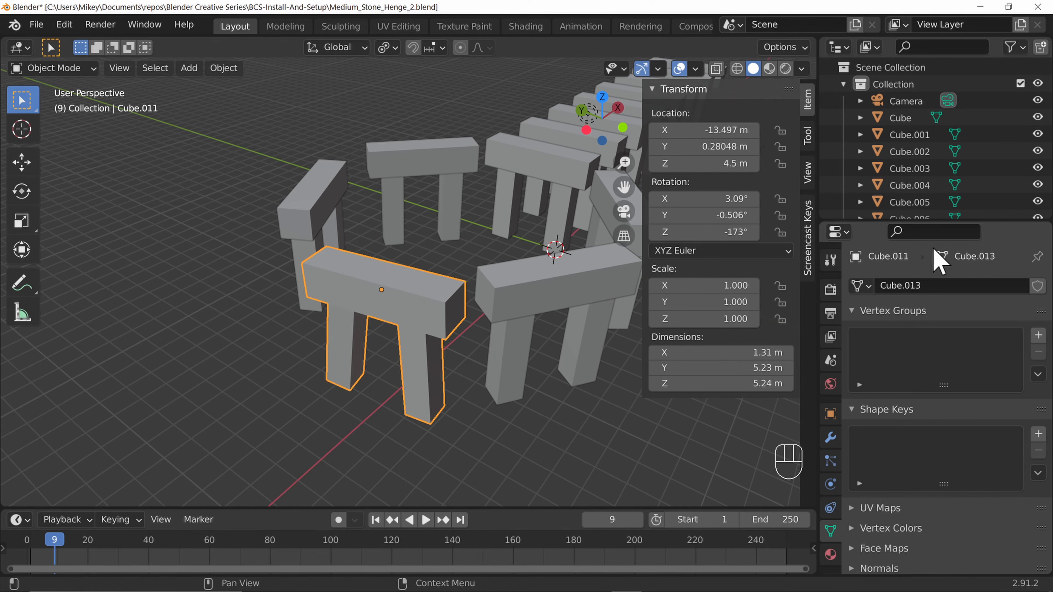
{"action": "left_click", "coordinate": [831, 414]}
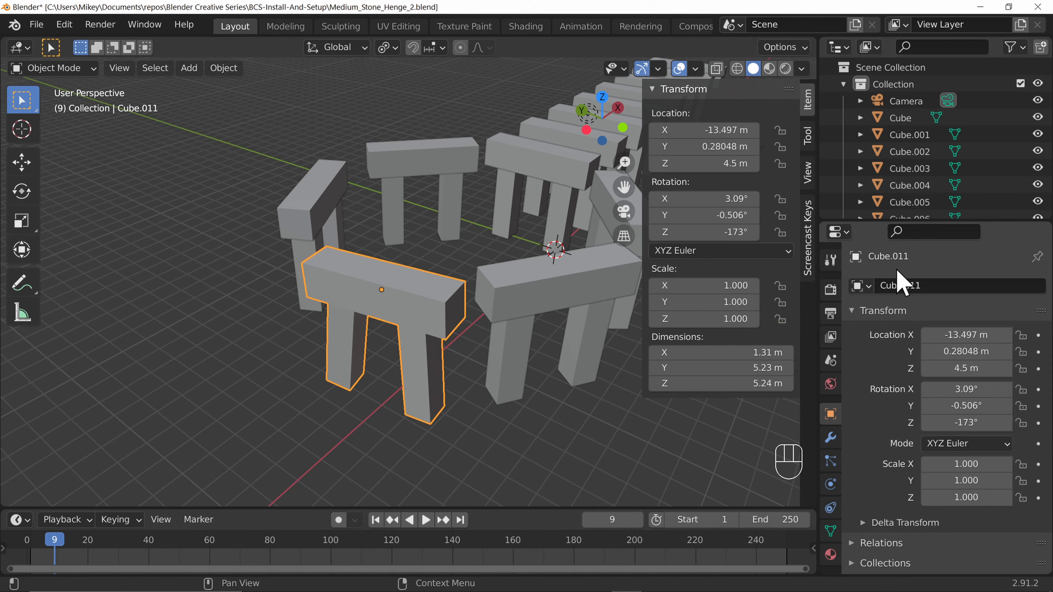
{"action": "left_click", "coordinate": [928, 286]}
{"action": "type", "text": "Monument"}
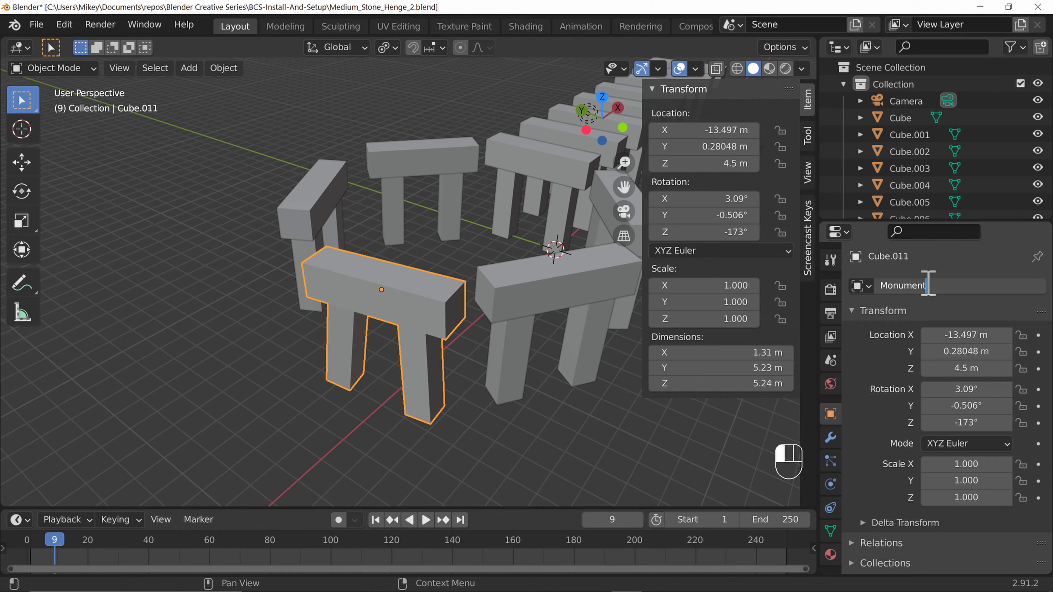
{"action": "key", "text": "Return"}
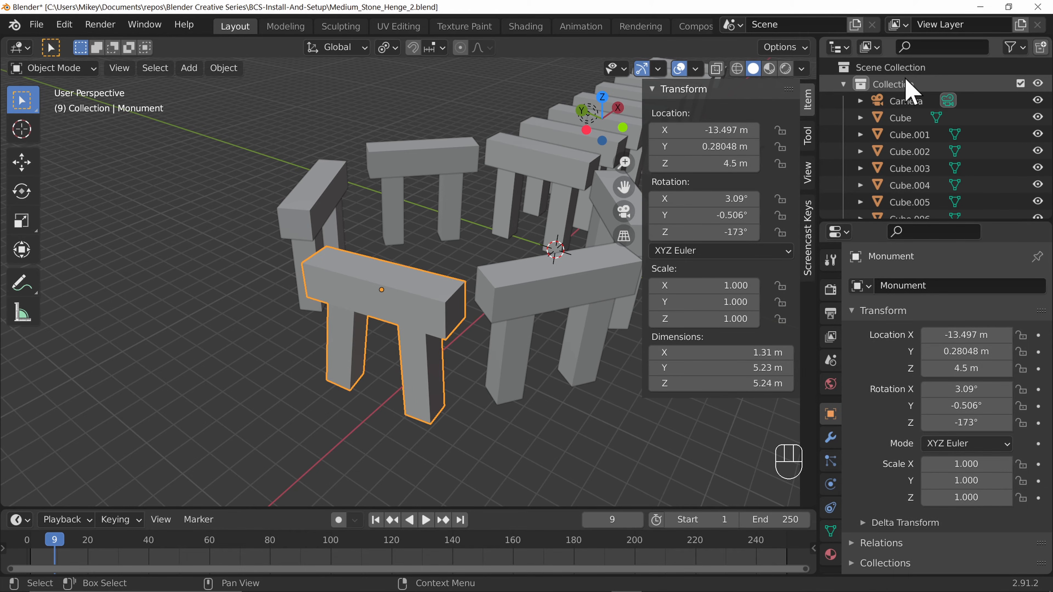
- Move all stones of the circle, including the Monument arch, into a new collection named Ring
{"action": "scroll", "coordinate": [538, 332], "scroll_direction": "down", "scroll_amount": 3}
{"action": "middle_click_drag", "start_coordinate": [538, 332], "coordinate": [437, 381]}
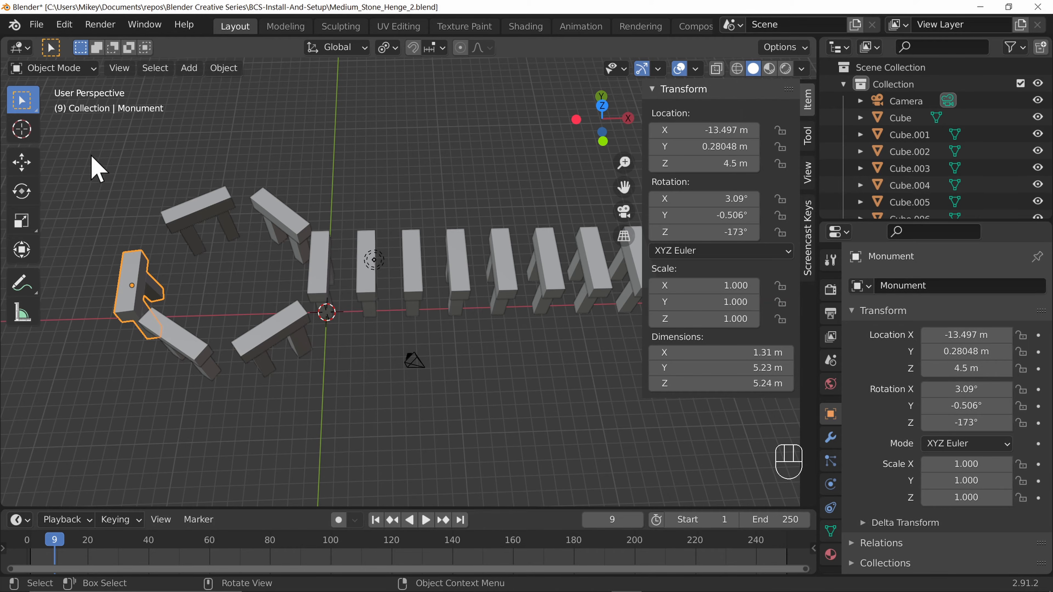
{"action": "left_click_drag", "start_coordinate": [91, 153], "coordinate": [341, 435]}
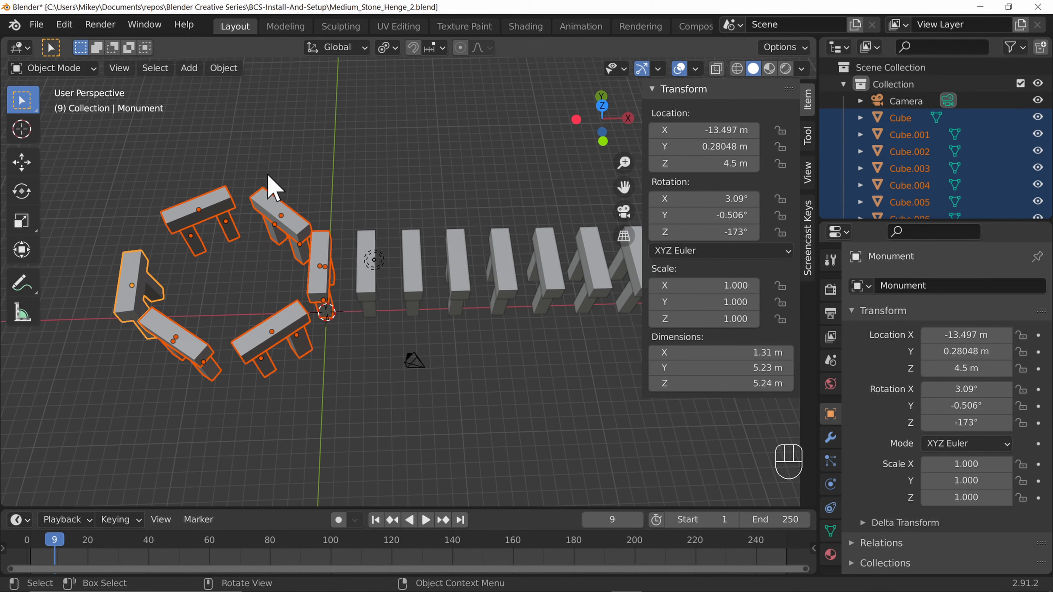
{"action": "left_click", "coordinate": [240, 72]}
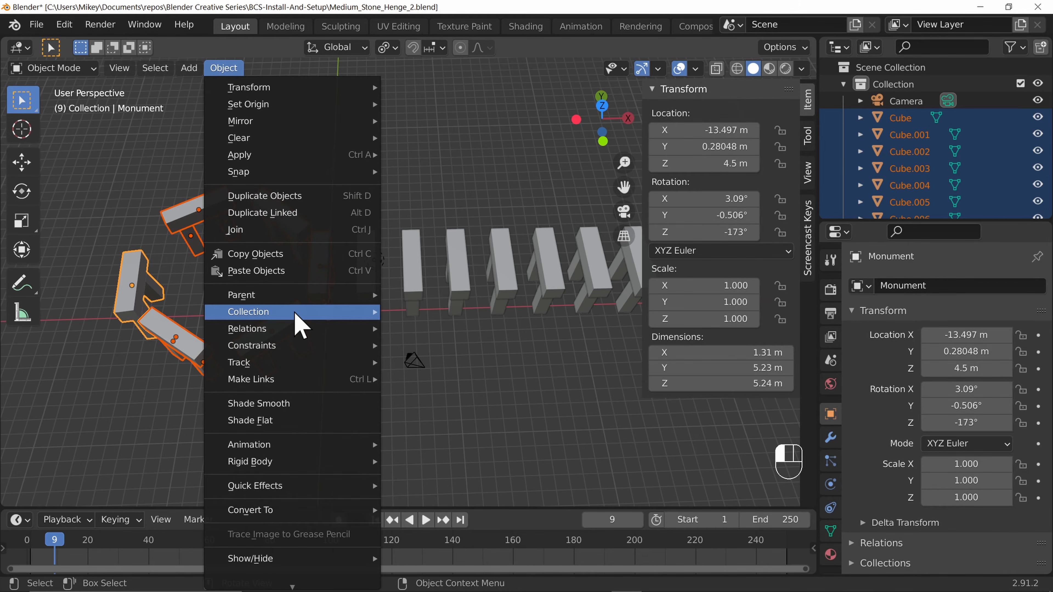
{"action": "mouse_move", "coordinate": [304, 314]}
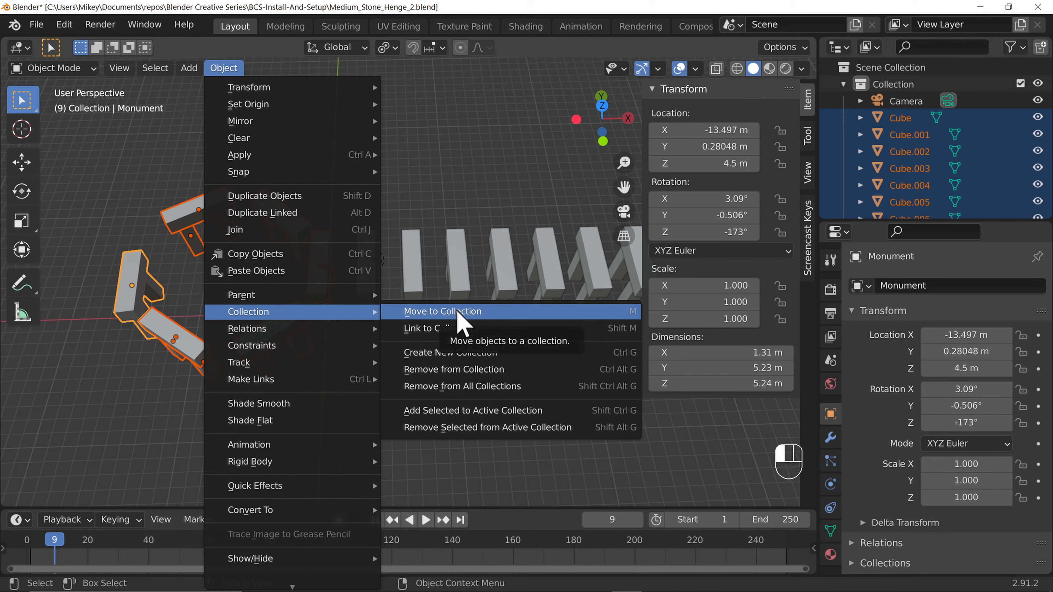
{"action": "left_click", "coordinate": [621, 317]}
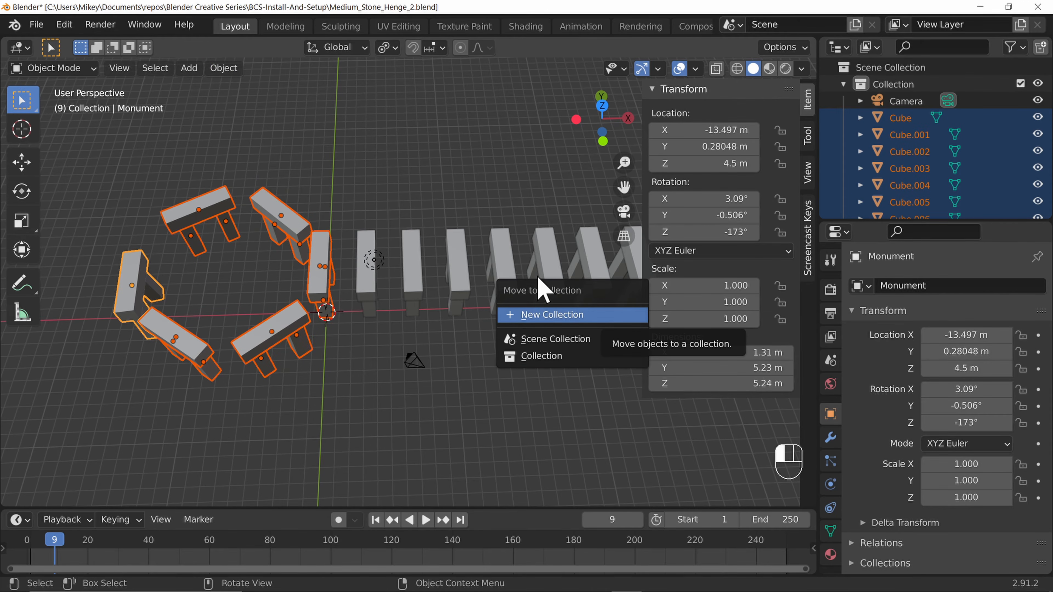
{"action": "left_click", "coordinate": [554, 317]}
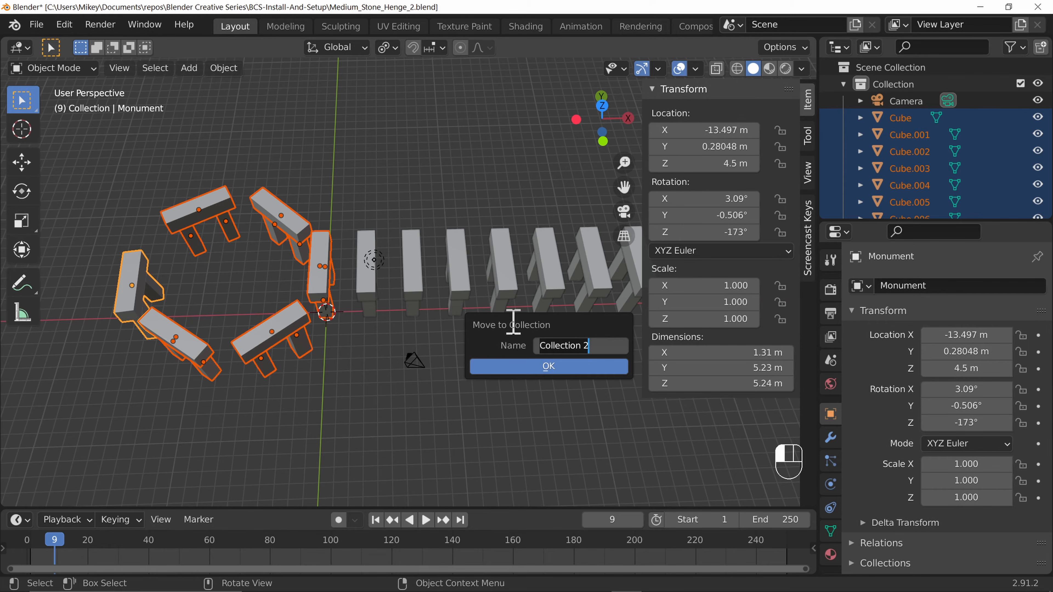
{"action": "type", "text": "Rin"}
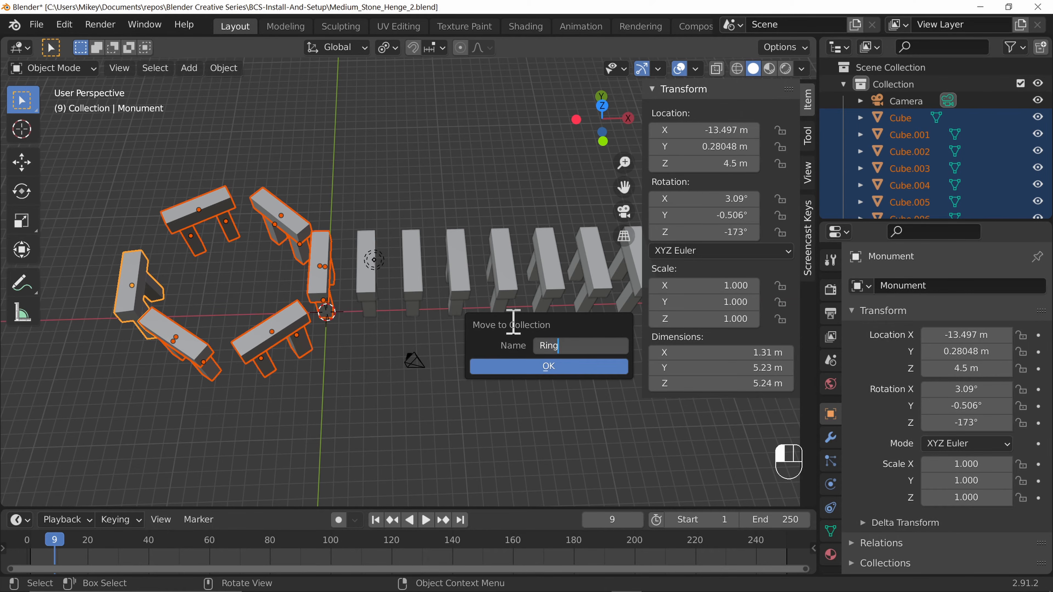
{"action": "type", "text": "g"}
{"action": "left_click", "coordinate": [552, 366]}
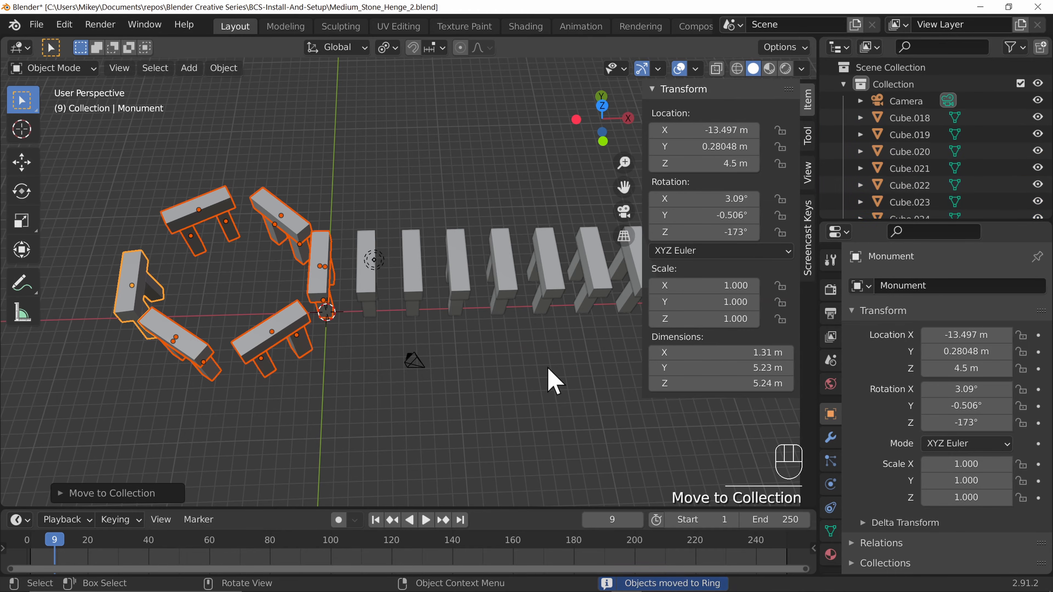
- Find the Ring collection in the Outliner and collapse its object list
{"action": "scroll", "coordinate": [967, 158], "scroll_direction": "down", "scroll_amount": 3}
{"action": "scroll", "coordinate": [966, 158], "scroll_direction": "down", "scroll_amount": 10}
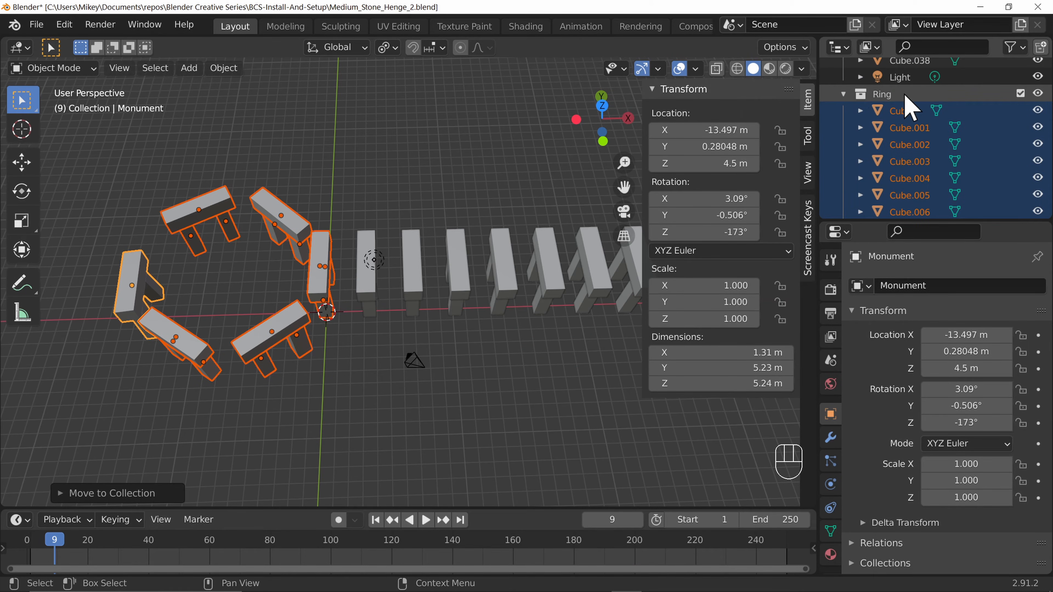
{"action": "left_click", "coordinate": [844, 93]}
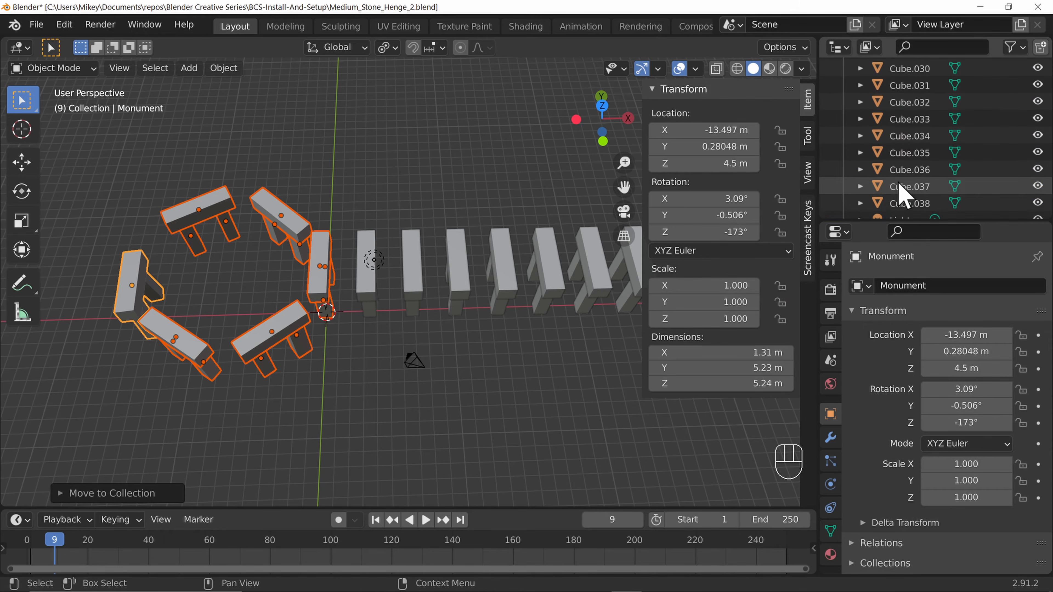
{"action": "scroll", "coordinate": [905, 197], "scroll_direction": "down", "scroll_amount": 2}
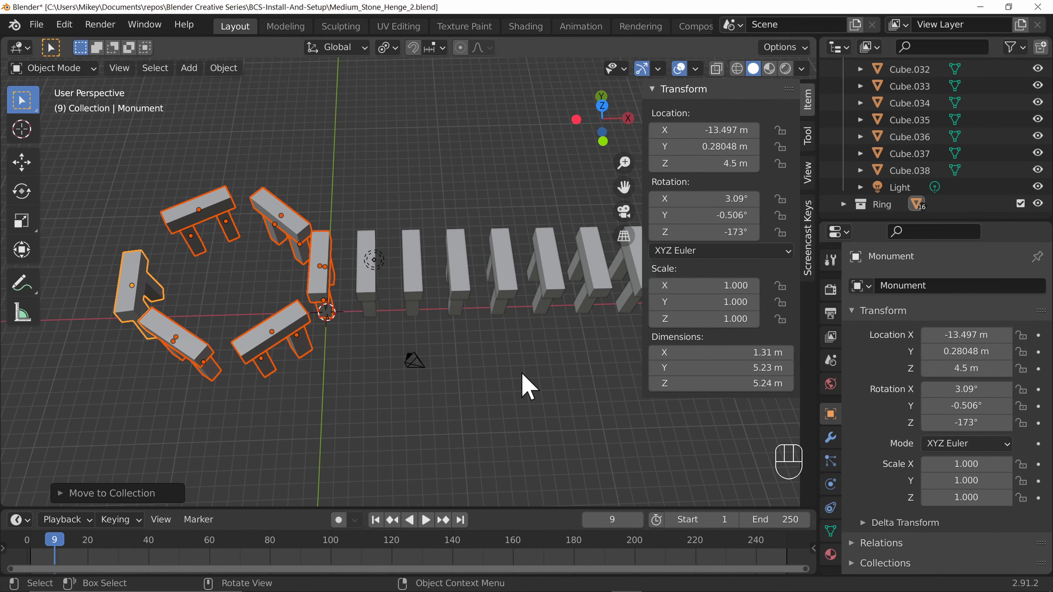
{"action": "middle_click_drag", "start_coordinate": [602, 405], "coordinate": [370, 283]}
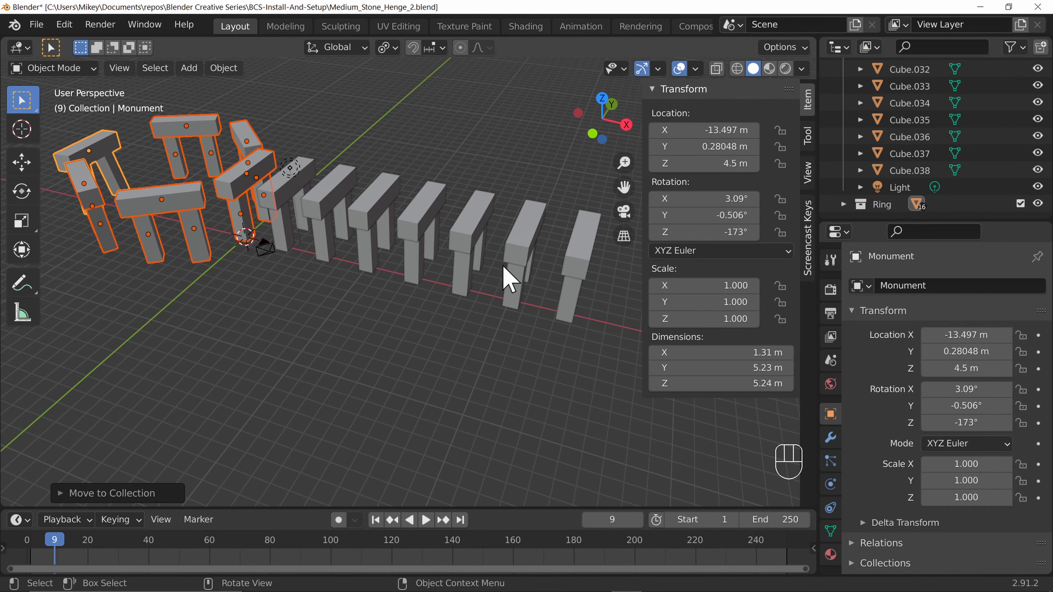
{"action": "key", "text": "KP_7"}
{"action": "left_click_drag", "start_coordinate": [340, 159], "coordinate": [539, 258]}
{"action": "key", "text": "KP_3"}
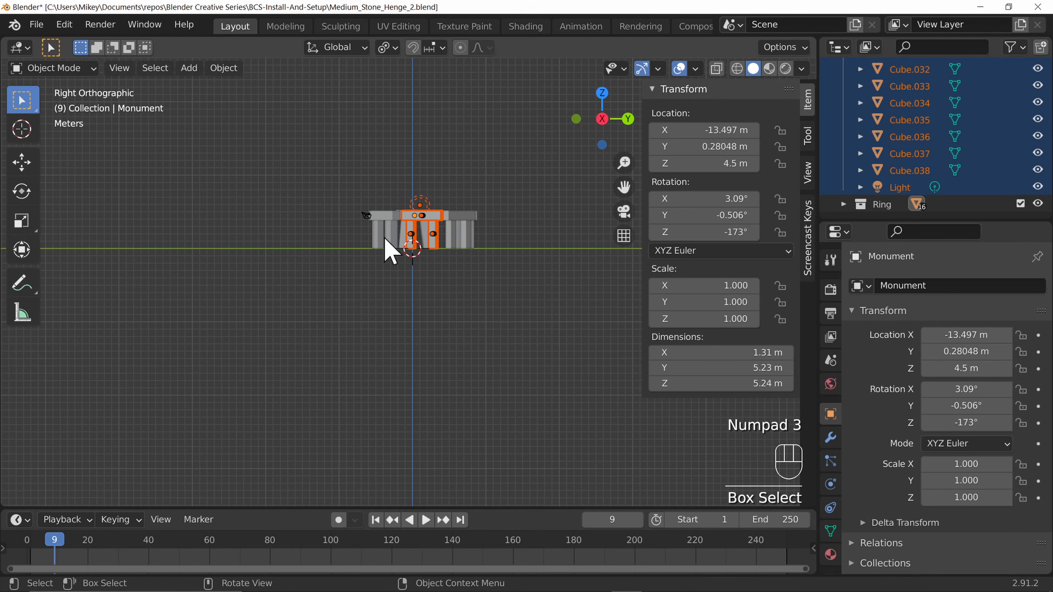
{"action": "key", "text": "KP_1"}
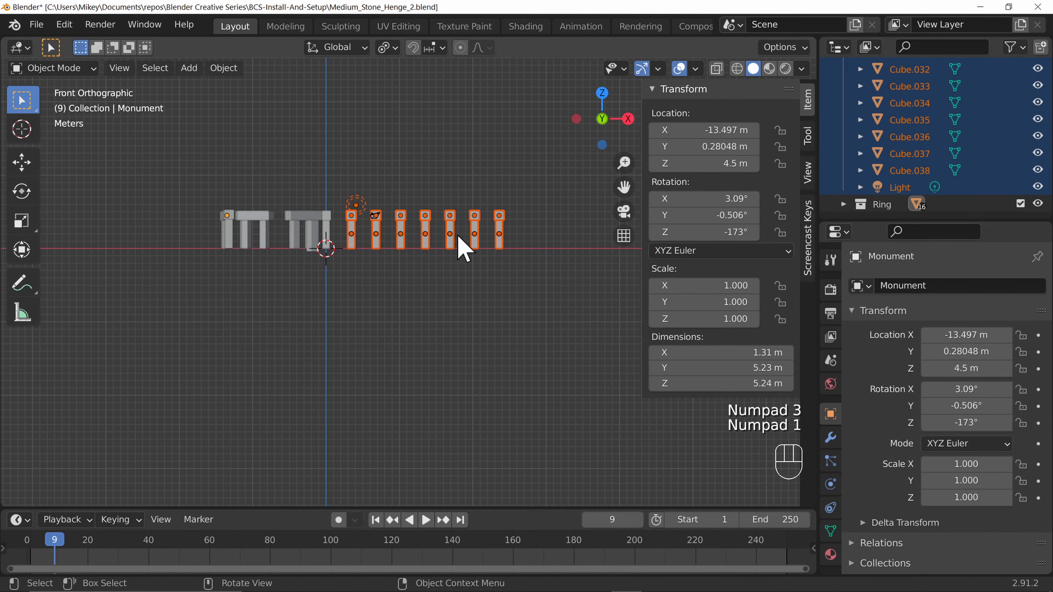
{"action": "left_click_drag", "start_coordinate": [347, 176], "coordinate": [571, 284]}
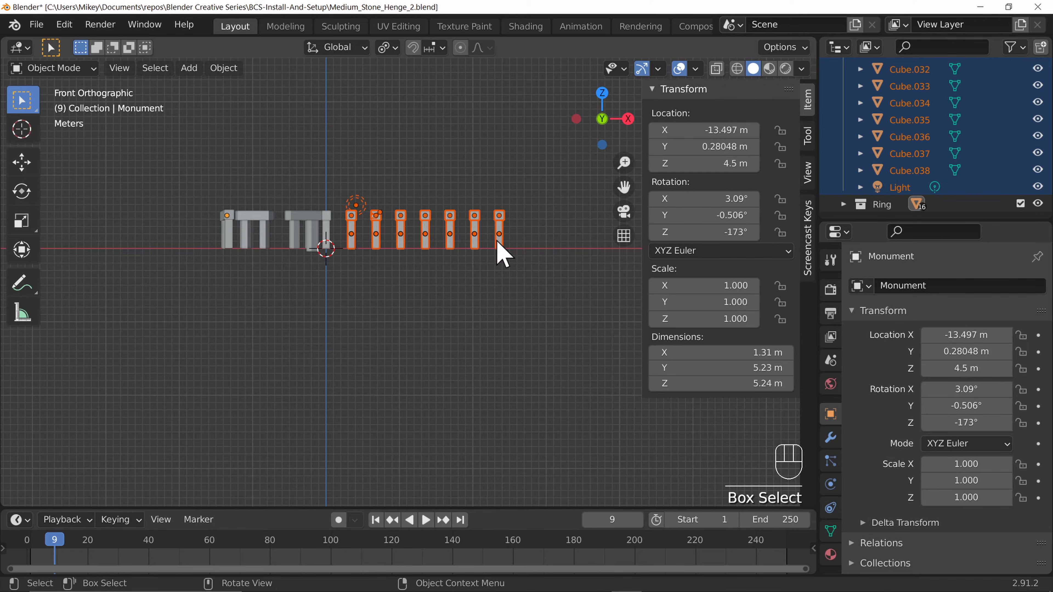
{"action": "left_click", "coordinate": [547, 297]}
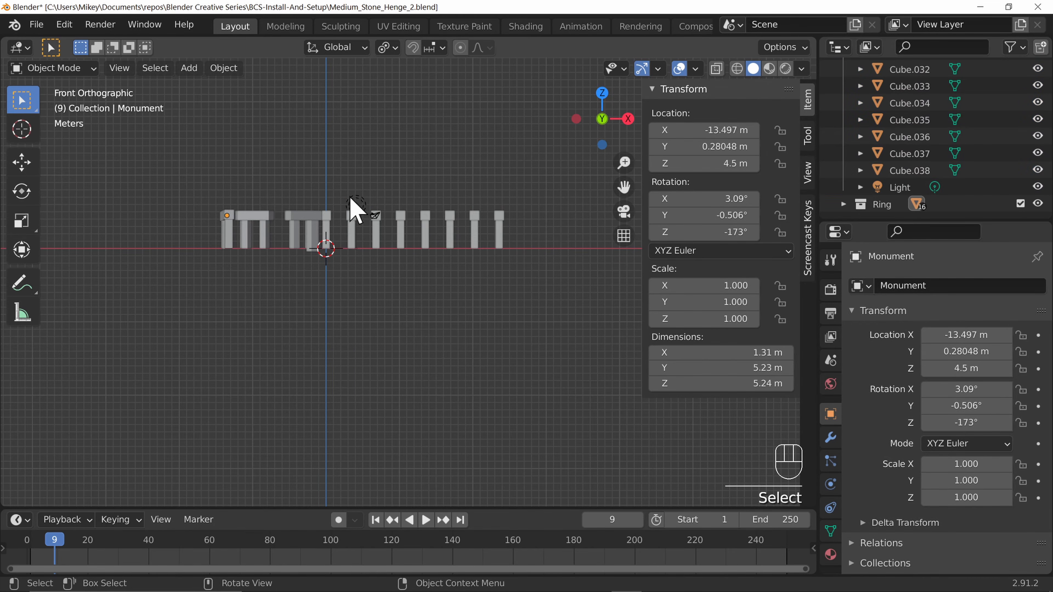
- Make the camera unselectable through its object visibility settings
{"action": "left_click", "coordinate": [365, 206]}
{"action": "left_click", "coordinate": [376, 216]}
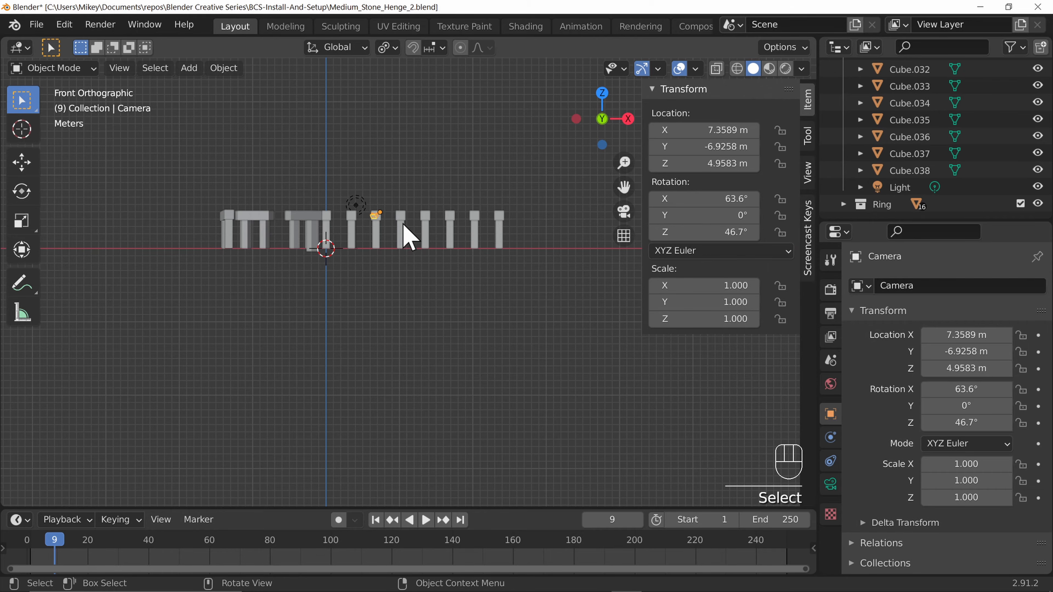
{"action": "scroll", "coordinate": [922, 498], "scroll_direction": "down", "scroll_amount": 5}
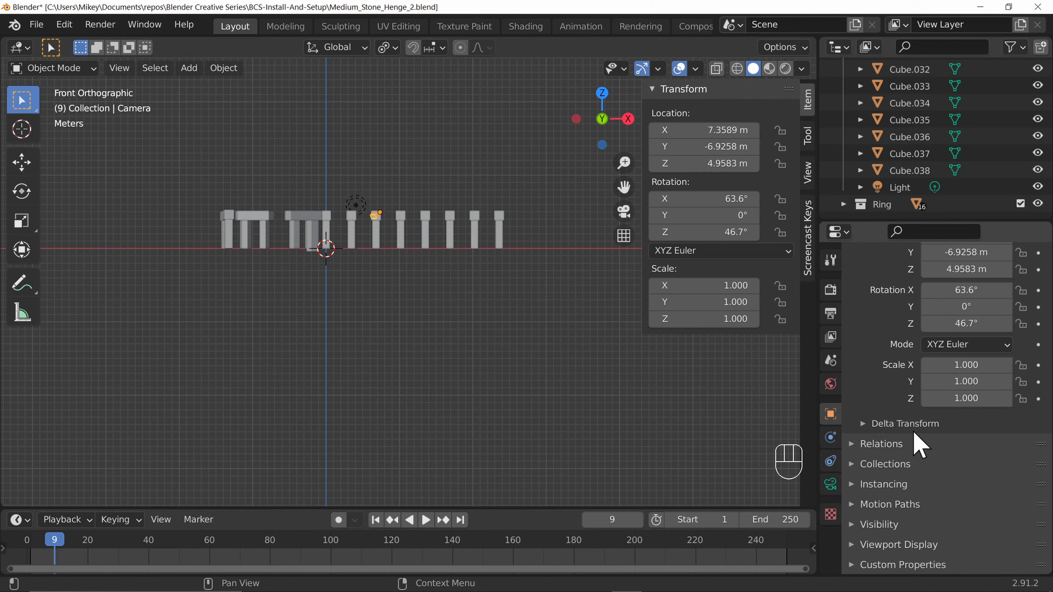
{"action": "left_click", "coordinate": [853, 524]}
{"action": "scroll", "coordinate": [971, 500], "scroll_direction": "down", "scroll_amount": 4}
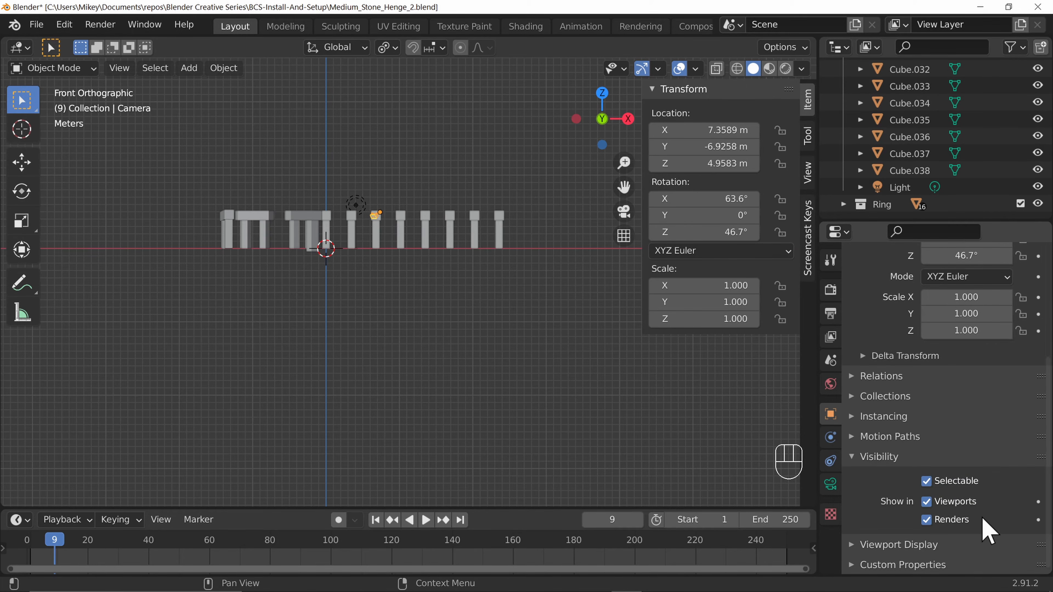
{"action": "left_click", "coordinate": [928, 482]}
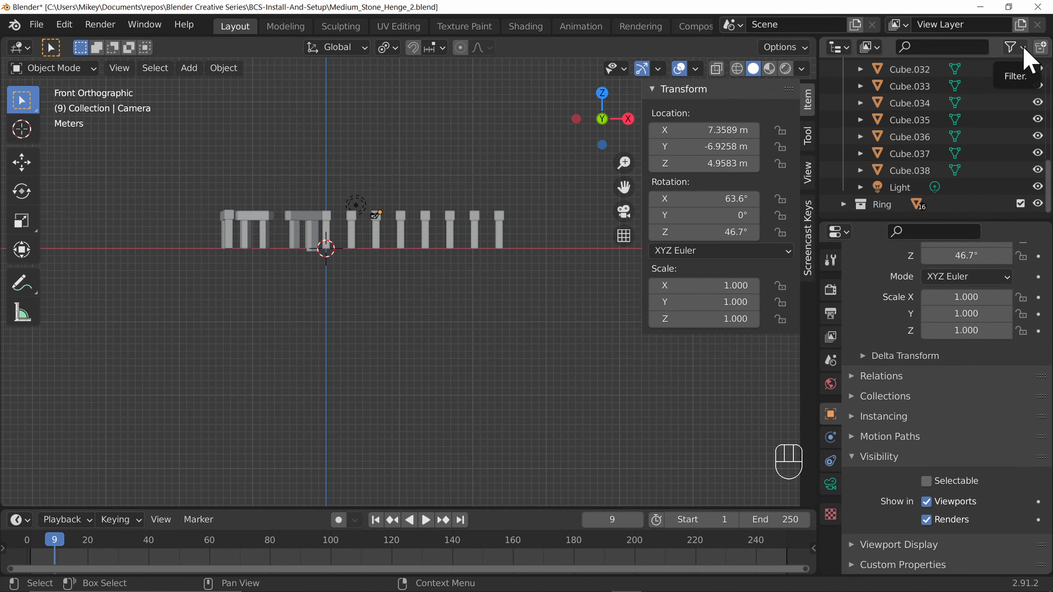
- Show the viewport visibility and selectability restriction toggles in the Outliner
{"action": "left_click", "coordinate": [1015, 47]}
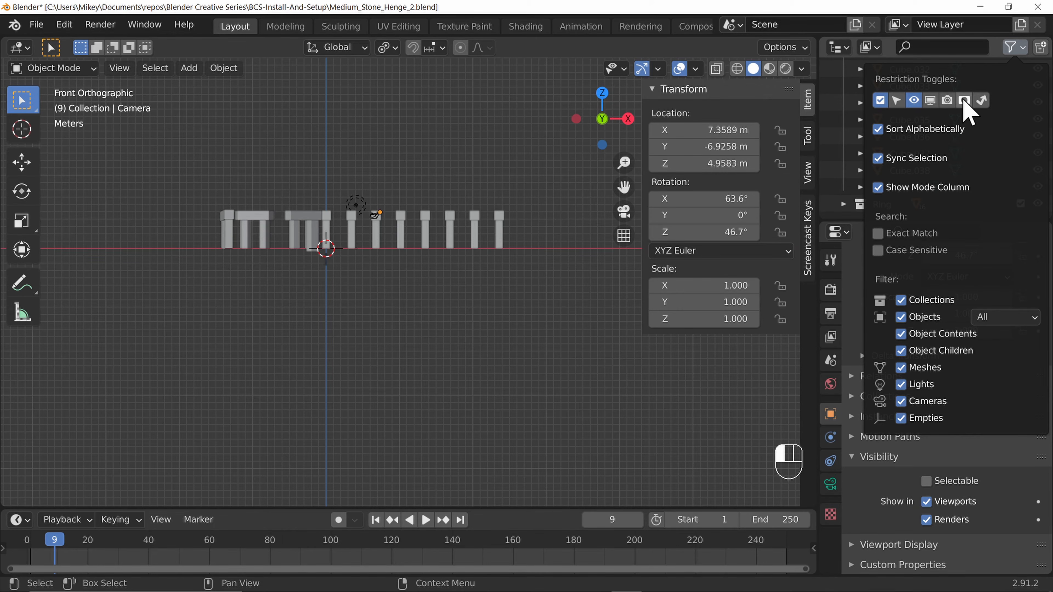
{"action": "left_click", "coordinate": [931, 102]}
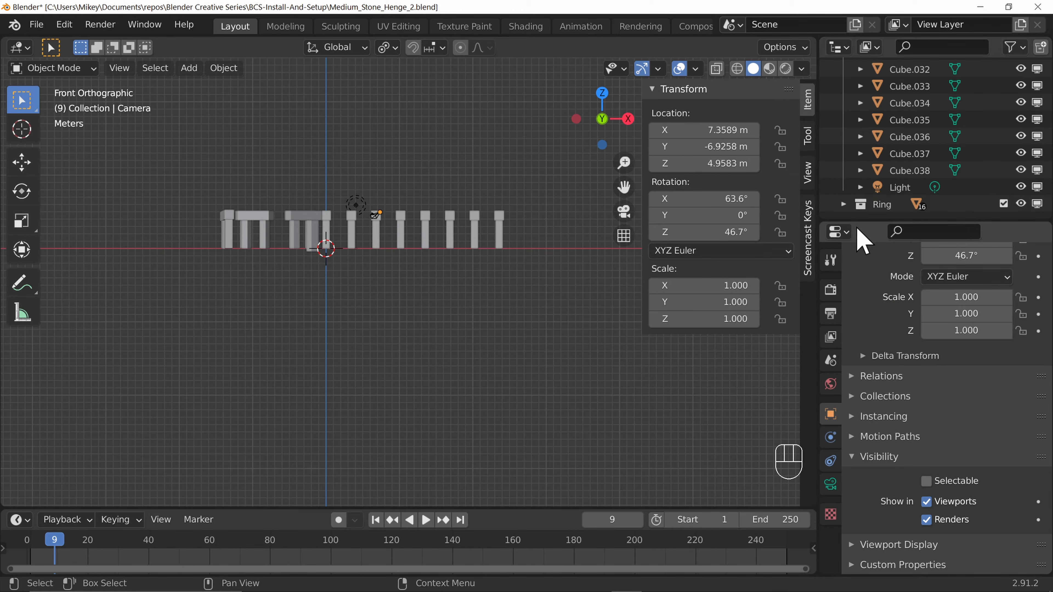
{"action": "left_click", "coordinate": [1013, 47]}
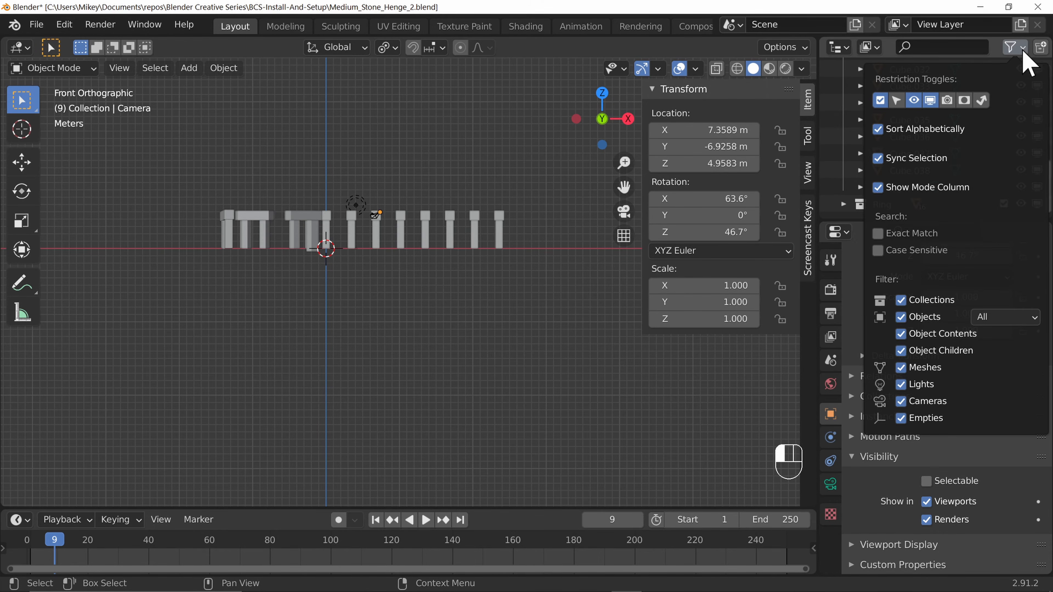
{"action": "left_click", "coordinate": [898, 101]}
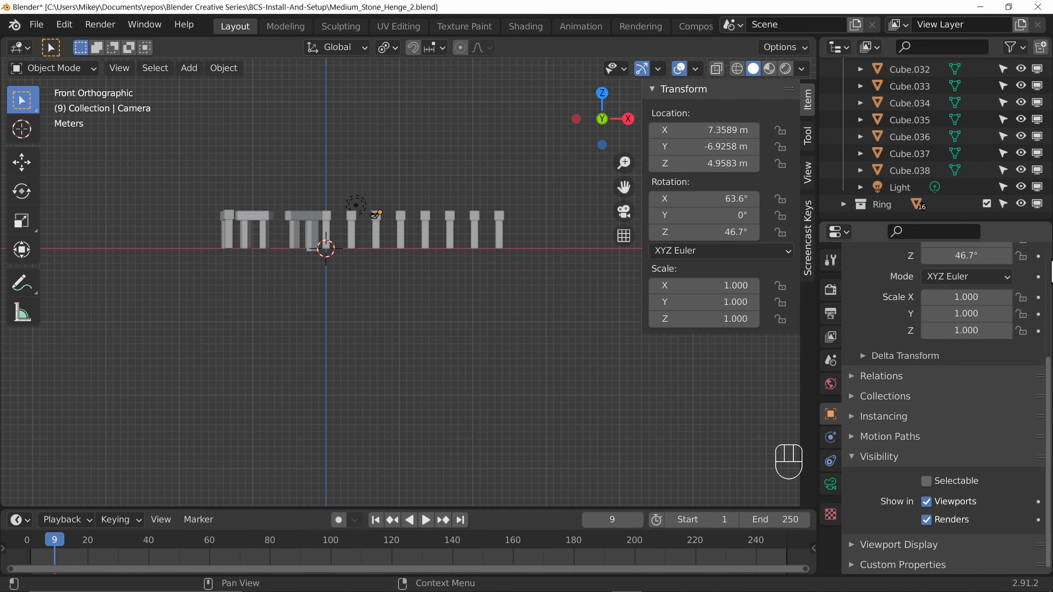
{"action": "left_click", "coordinate": [1015, 48]}
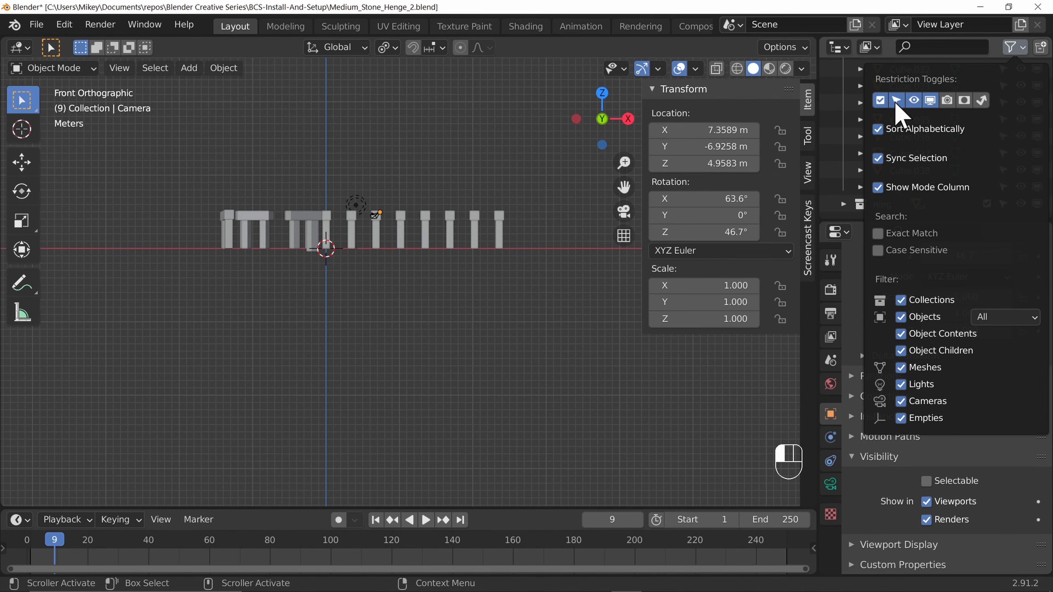
- Make the light unselectable through its object visibility settings
{"action": "left_click", "coordinate": [357, 202]}
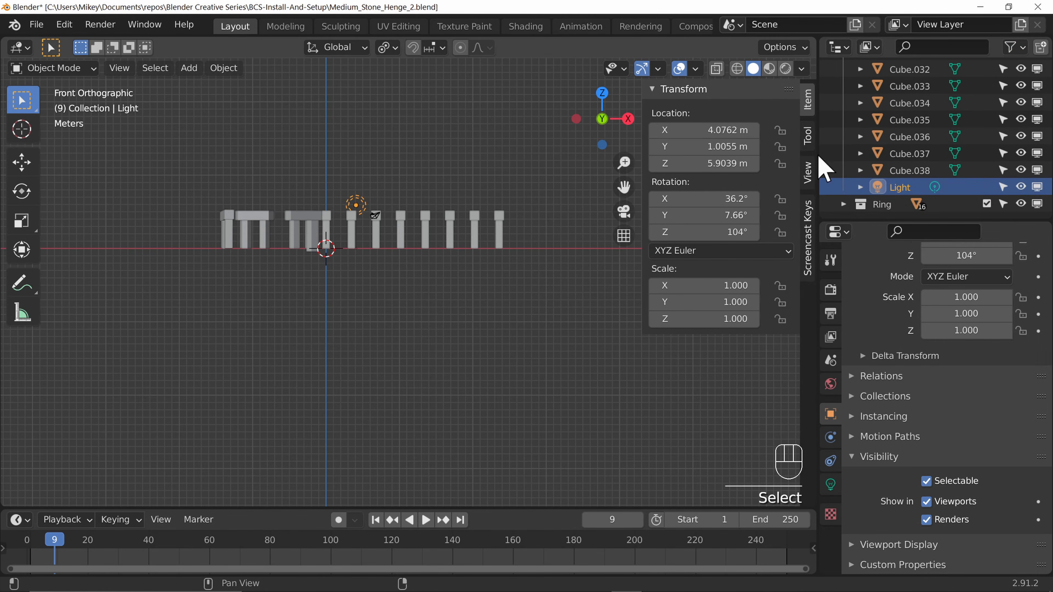
{"action": "left_click", "coordinate": [926, 481]}
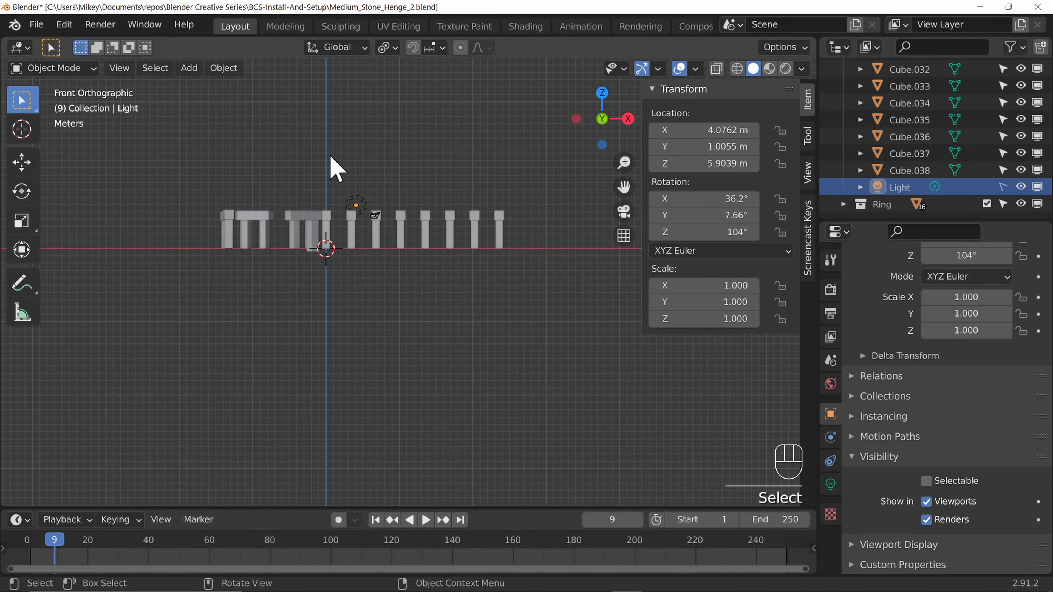
- Move all stones of the straight row into a new collection named Walkway and collapse that collection in the Outliner
{"action": "left_click_drag", "start_coordinate": [347, 168], "coordinate": [556, 317]}
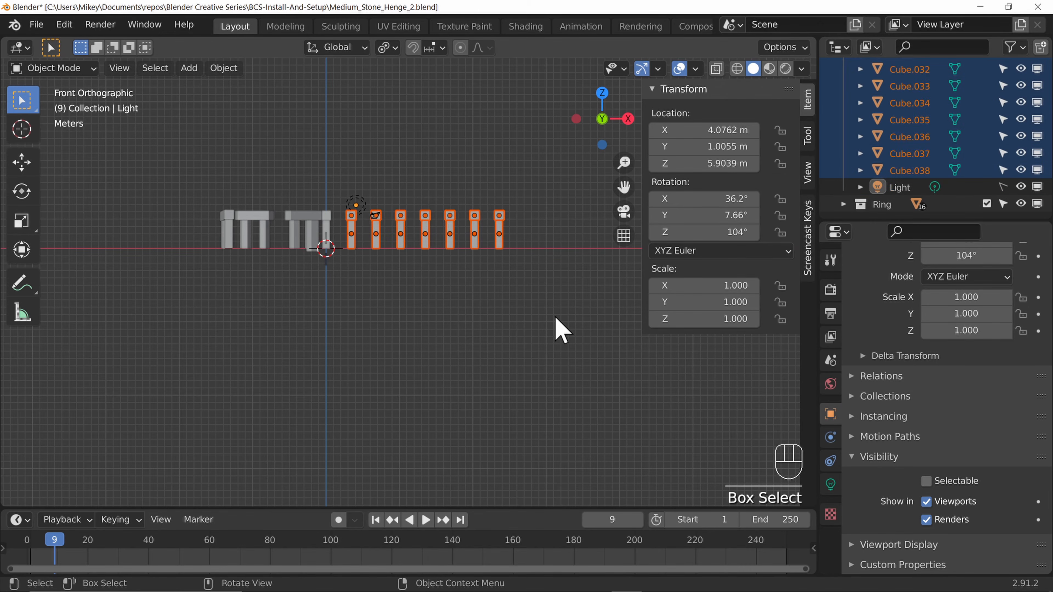
{"action": "left_click", "coordinate": [352, 235], "text": "shift"}
{"action": "middle_click_drag", "start_coordinate": [428, 151], "coordinate": [508, 247]}
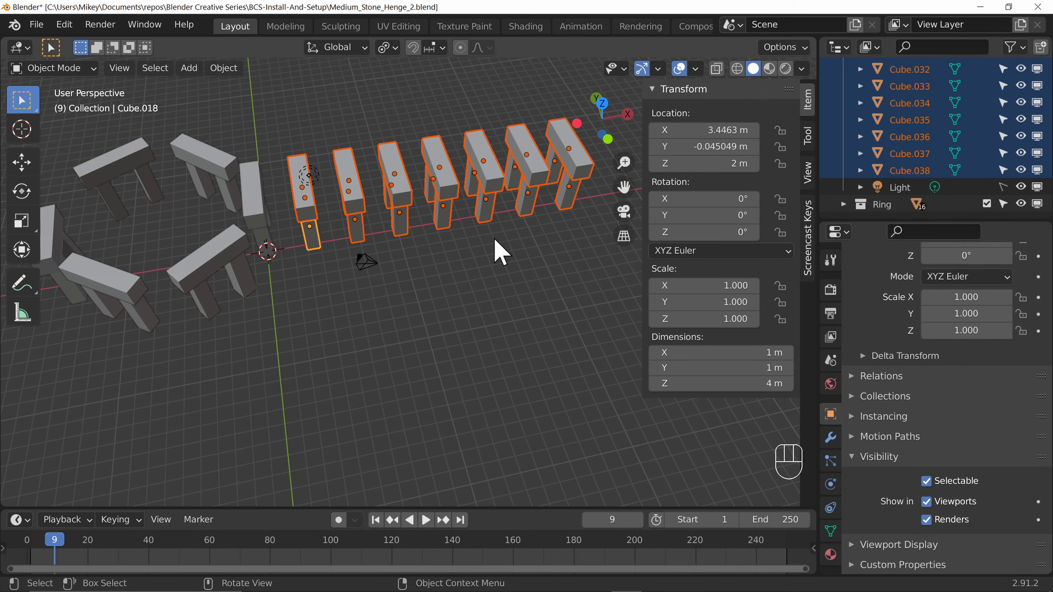
{"action": "key", "text": "m"}
{"action": "left_click", "coordinate": [495, 239]}
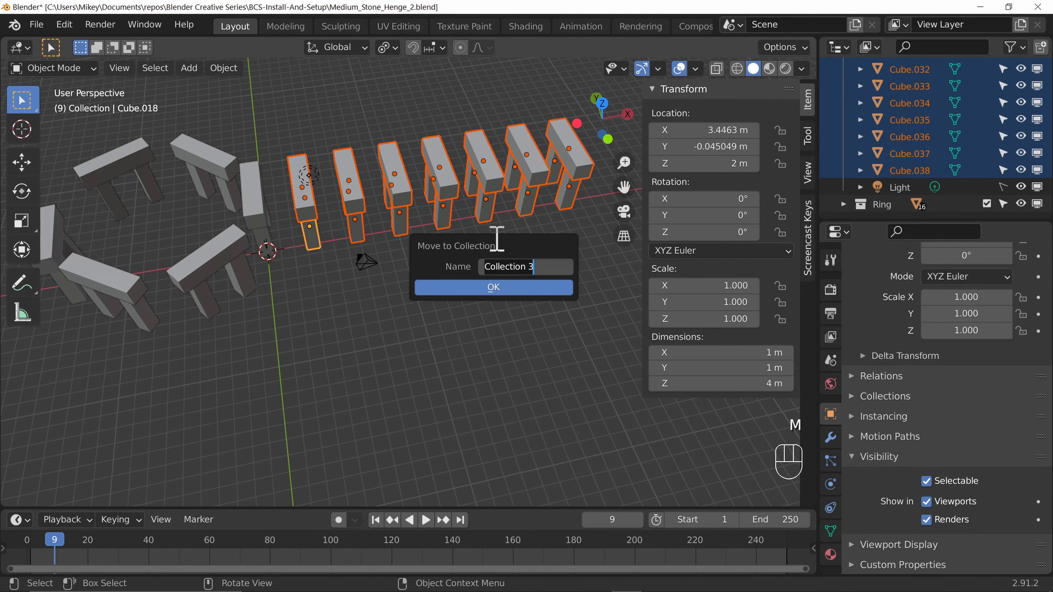
{"action": "type", "text": "Walkway"}
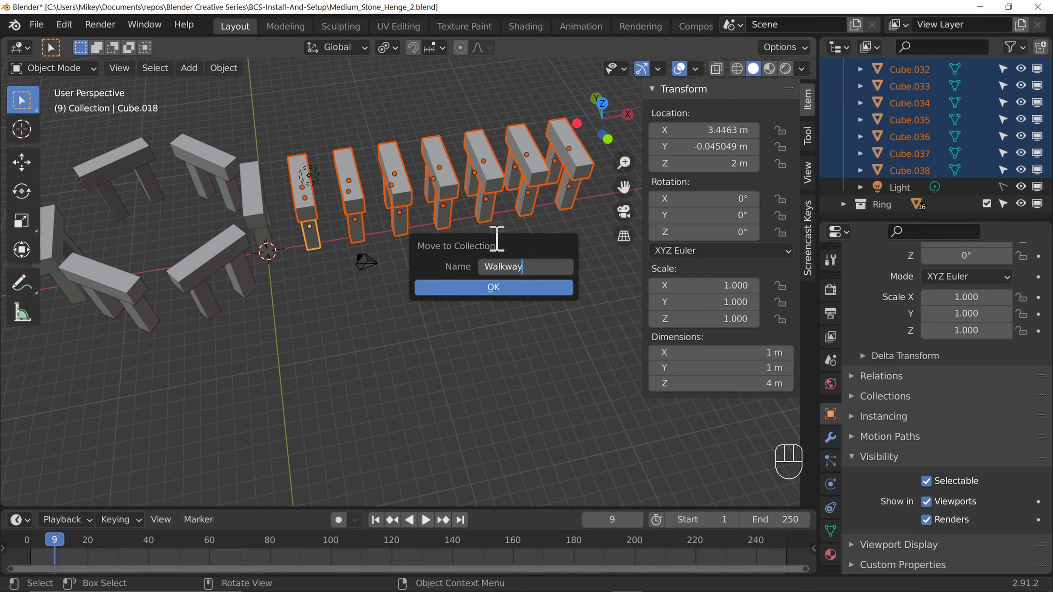
{"action": "key", "text": "Return"}
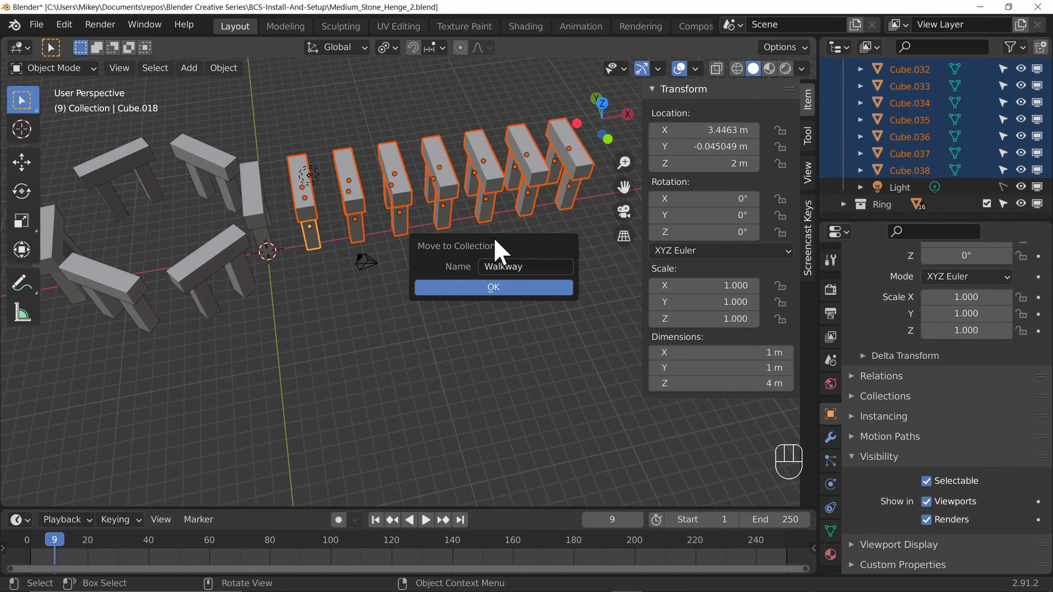
{"action": "key", "text": "Return"}
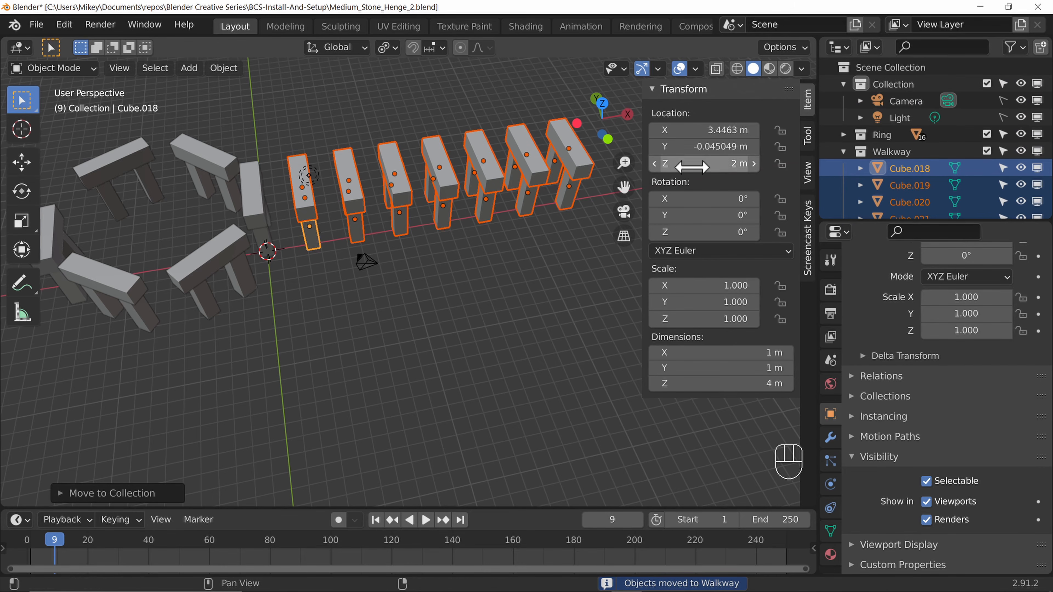
{"action": "left_click", "coordinate": [846, 152]}
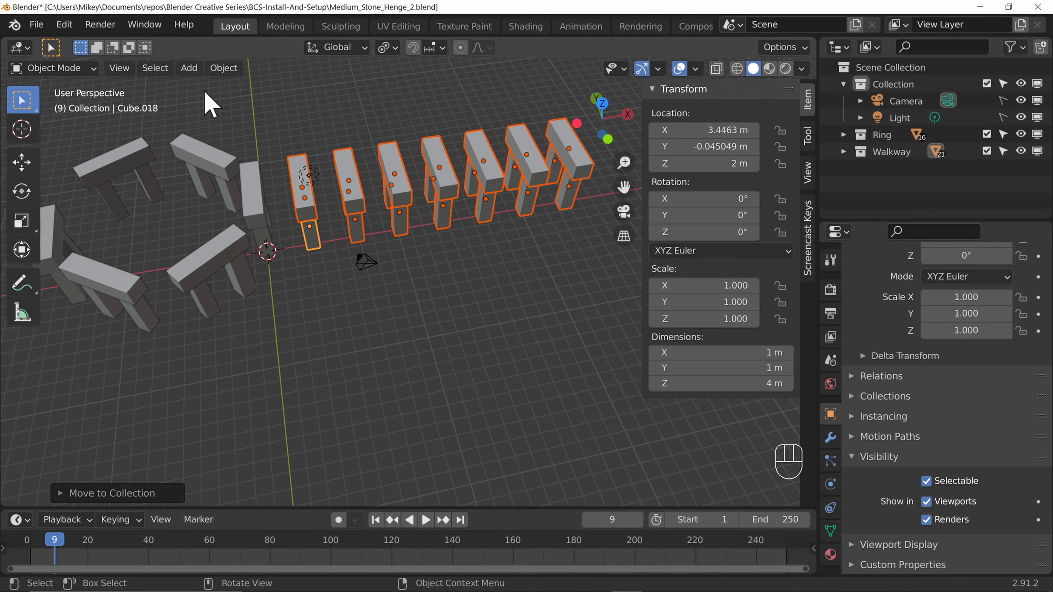
- Deselect everything, select all objects of the Ring collection through the Outliner, and clear that selection again
{"action": "left_click", "coordinate": [156, 68]}
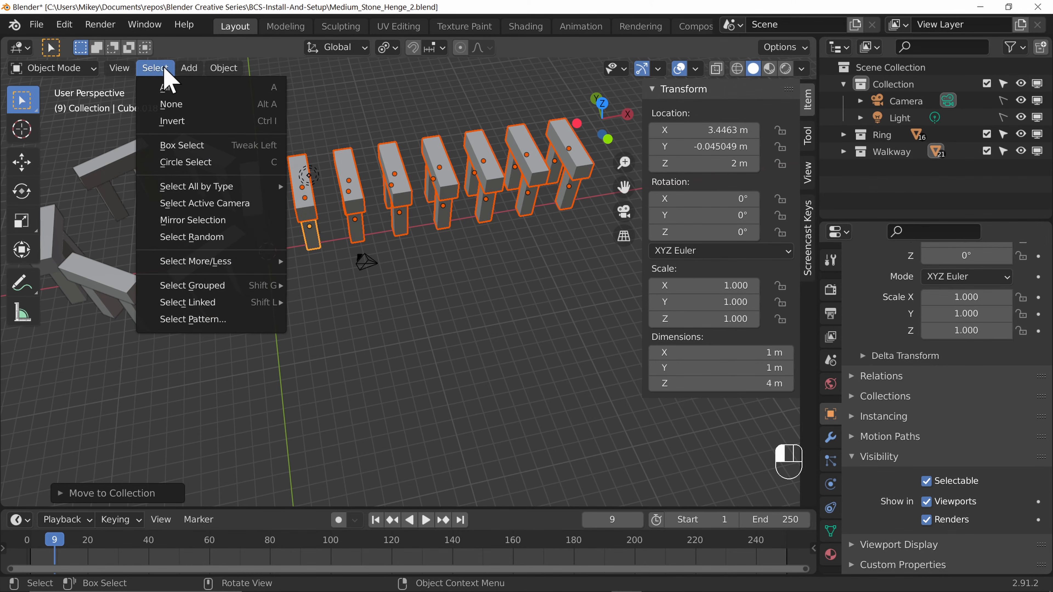
{"action": "left_click", "coordinate": [231, 106]}
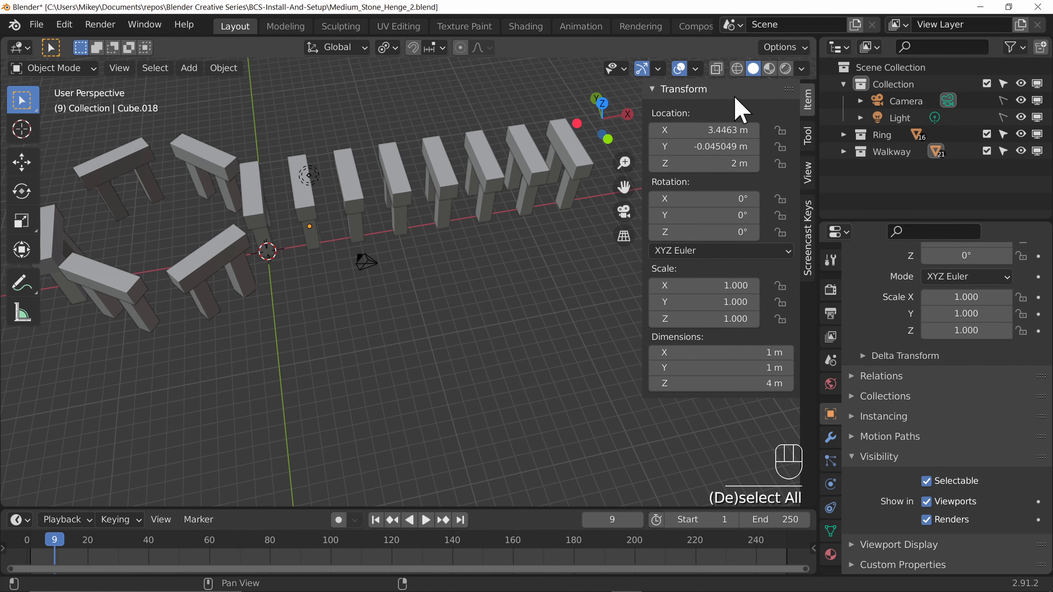
{"action": "right_click", "coordinate": [884, 138]}
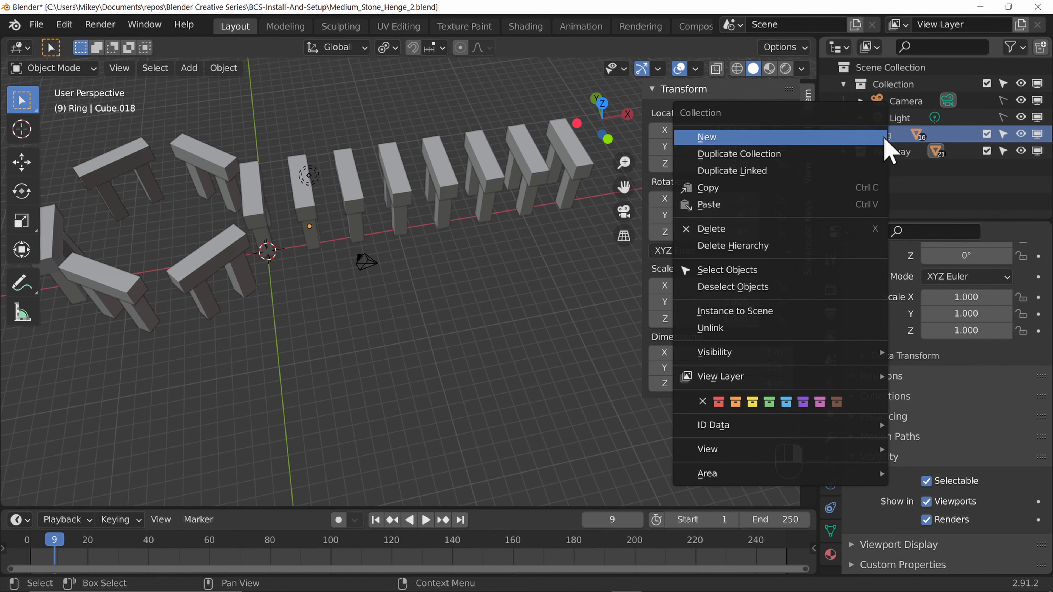
{"action": "left_click", "coordinate": [740, 272]}
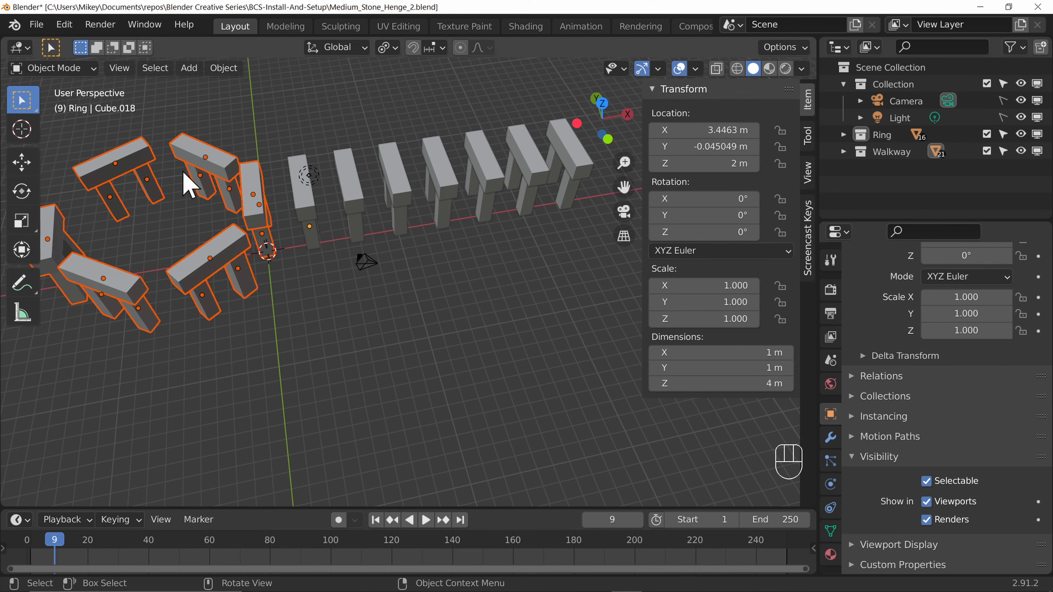
{"action": "left_click", "coordinate": [453, 258]}
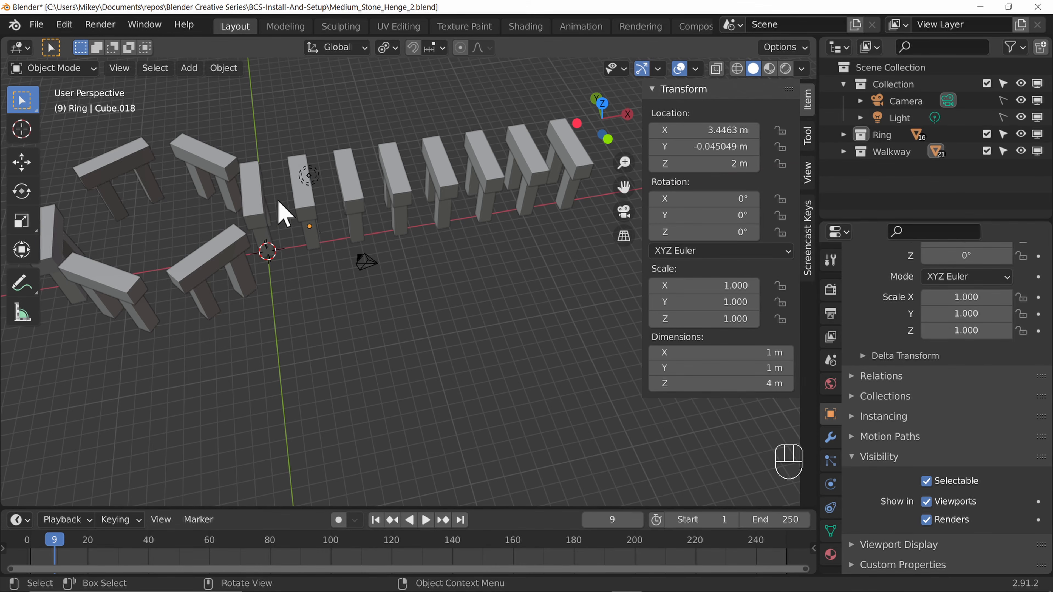
- Select all stones of the ring together in the viewport and try moving them as a group
{"action": "left_click", "coordinate": [256, 202]}
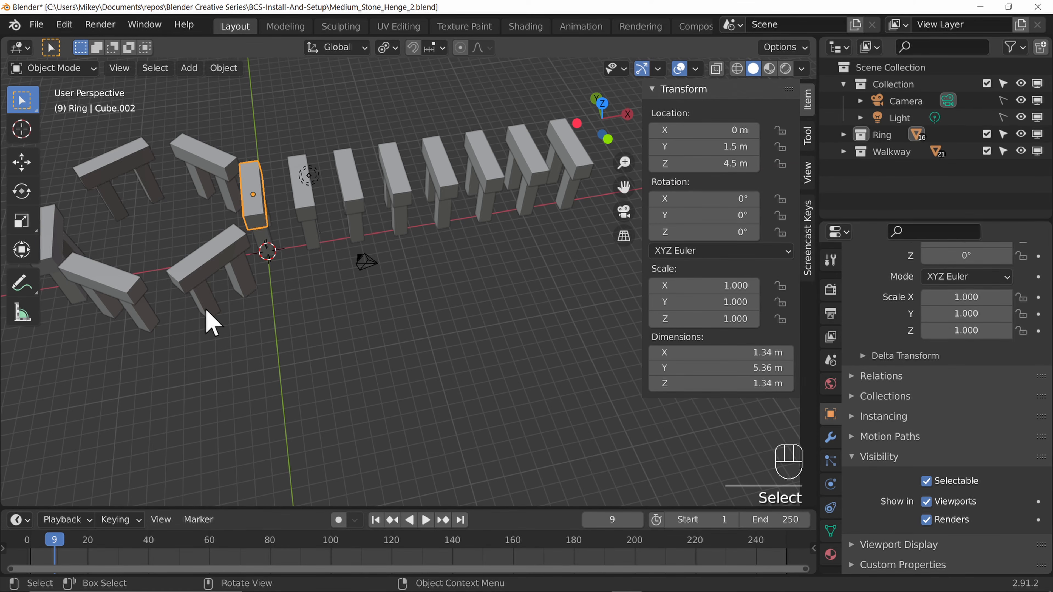
{"action": "middle_click_drag", "start_coordinate": [249, 353], "coordinate": [312, 261], "text": "shift"}
{"action": "left_click", "coordinate": [325, 191]}
{"action": "left_click_drag", "start_coordinate": [113, 147], "coordinate": [383, 379]}
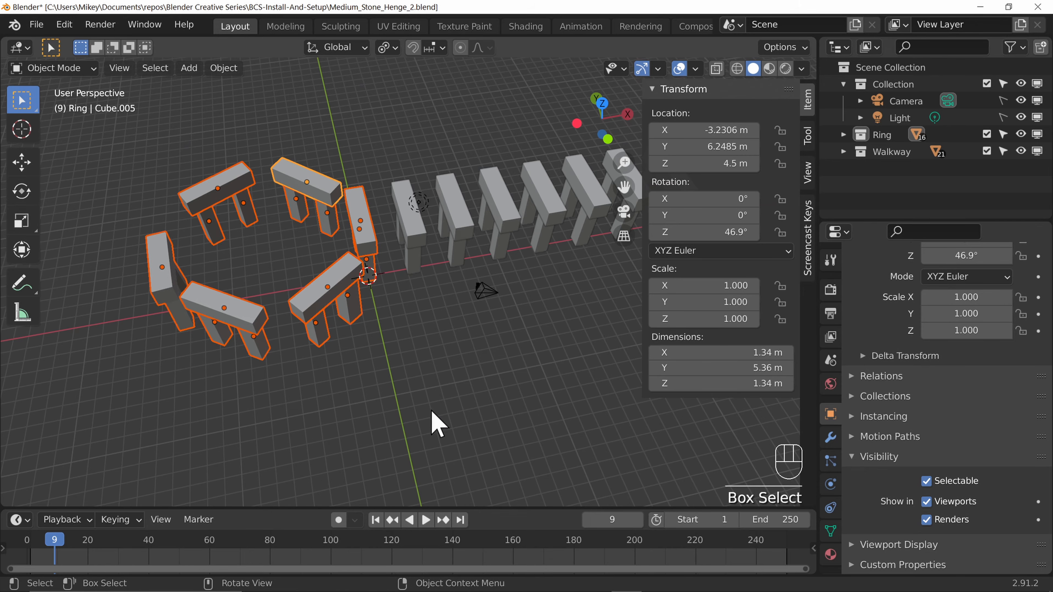
{"action": "key", "text": "g"}
{"action": "right_click", "coordinate": [504, 413]}
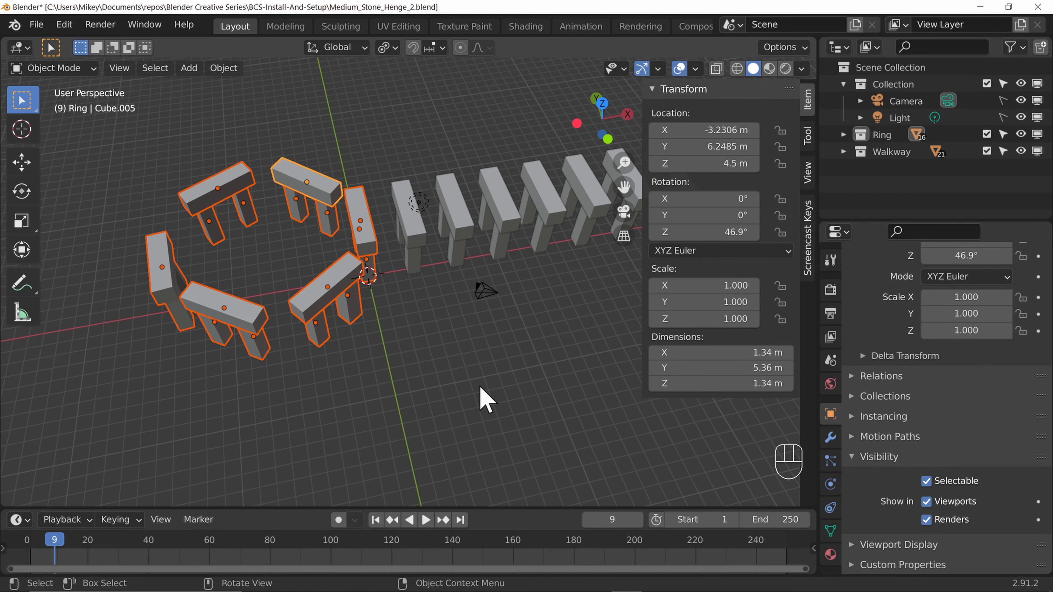
- Make the joined Monument arch the active object and parent all other selected ring stones to it with Object parenting
{"action": "middle_click_drag", "start_coordinate": [431, 359], "coordinate": [510, 259]}
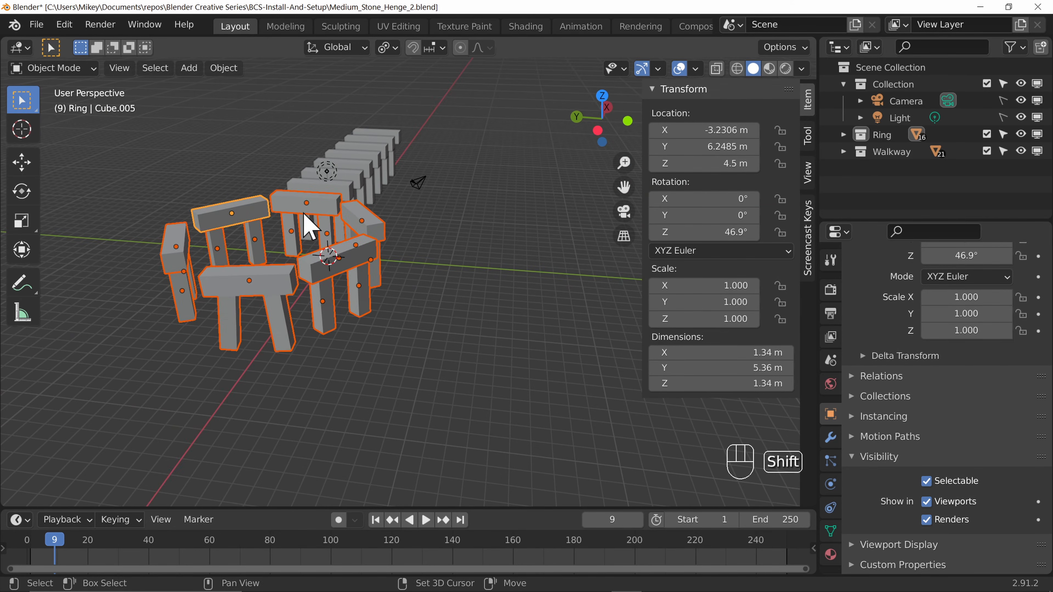
{"action": "left_click", "coordinate": [253, 287], "text": "shift"}
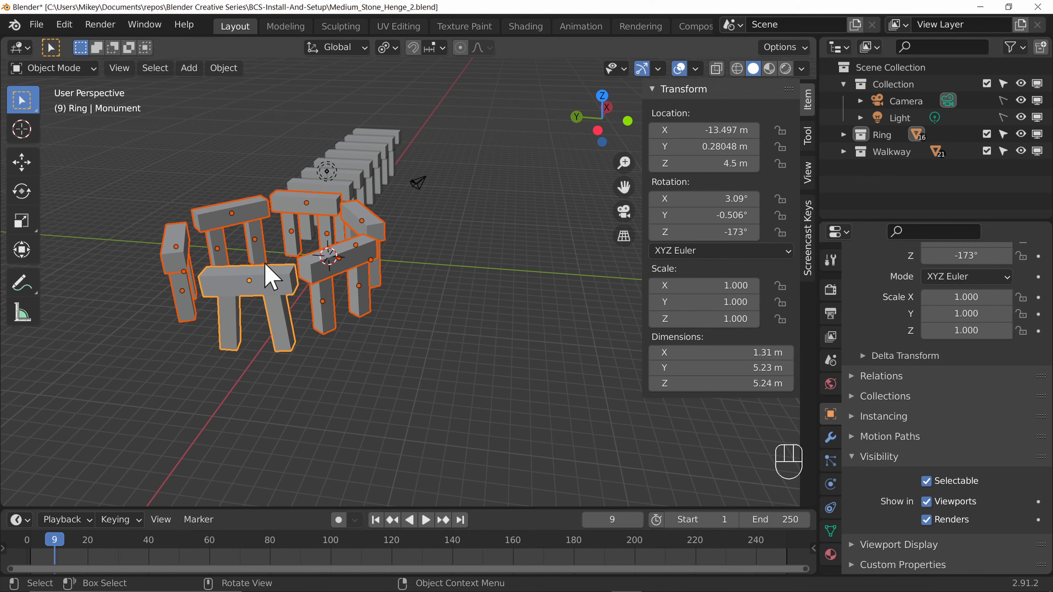
{"action": "left_click", "coordinate": [223, 67]}
{"action": "mouse_move", "coordinate": [333, 298]}
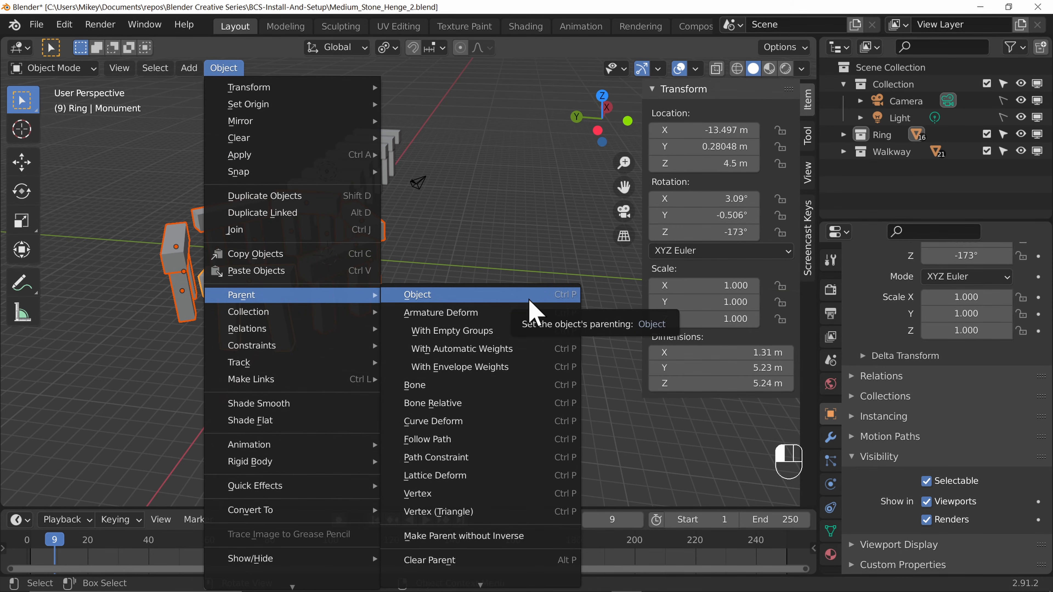
{"action": "left_click", "coordinate": [532, 312]}
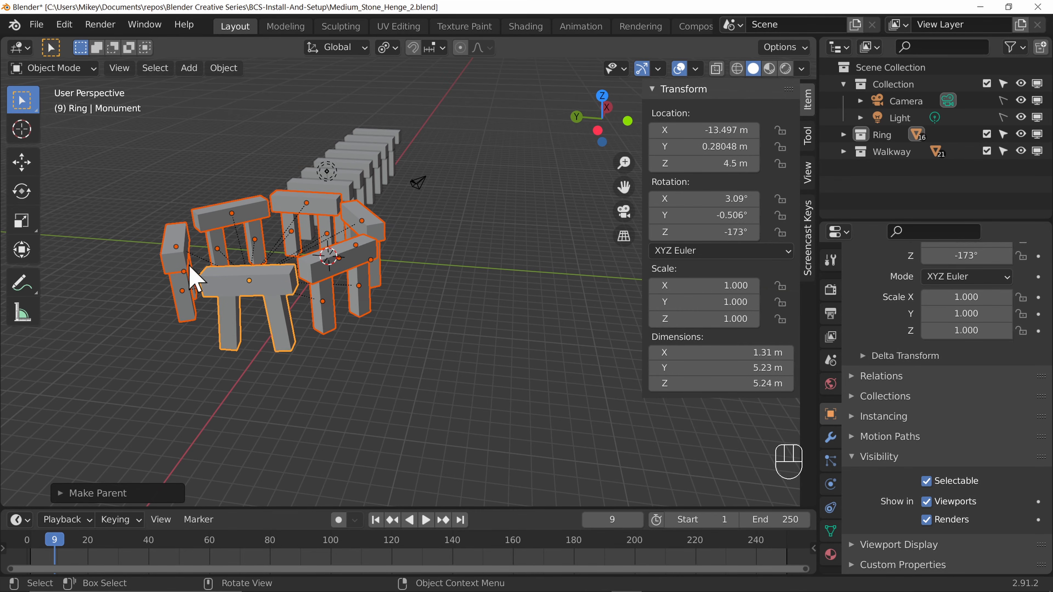
- Select only the Monument arch and try moving, scaling and rotating it to test how its child stones follow
{"action": "left_click", "coordinate": [266, 300]}
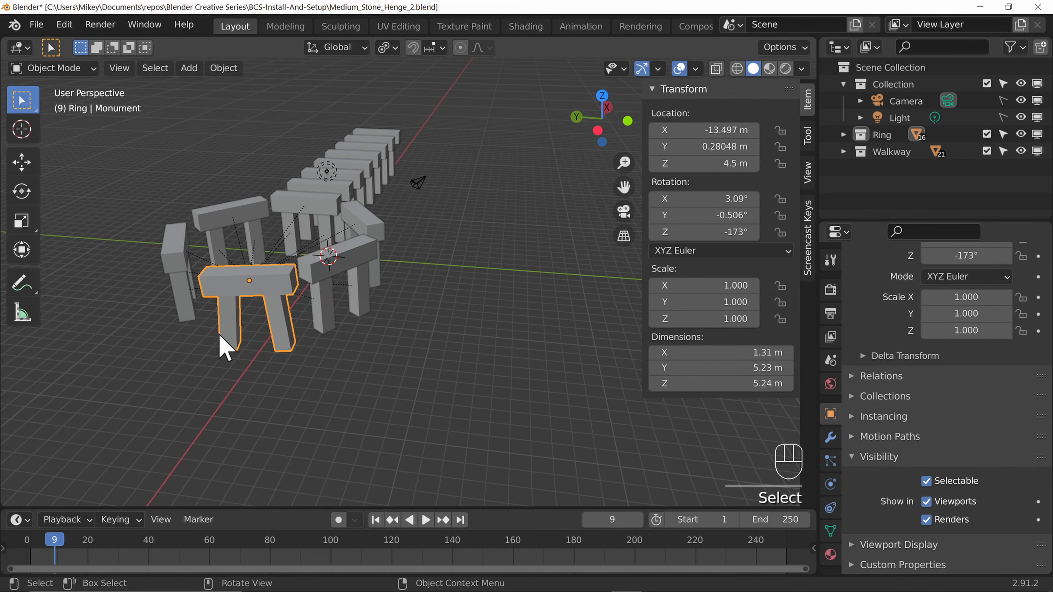
{"action": "key", "text": "g"}
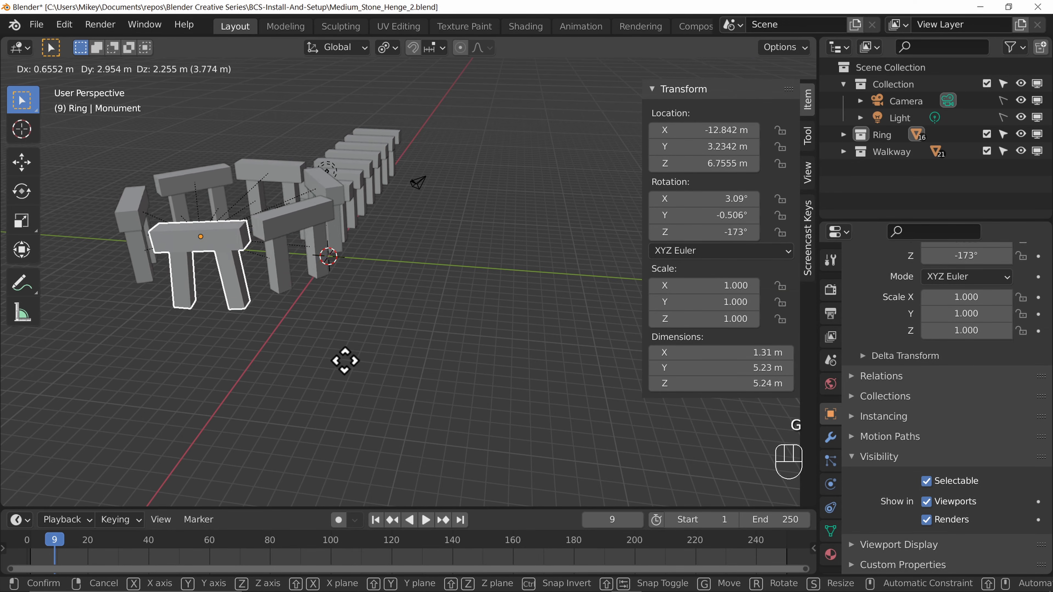
{"action": "left_click", "coordinate": [369, 424]}
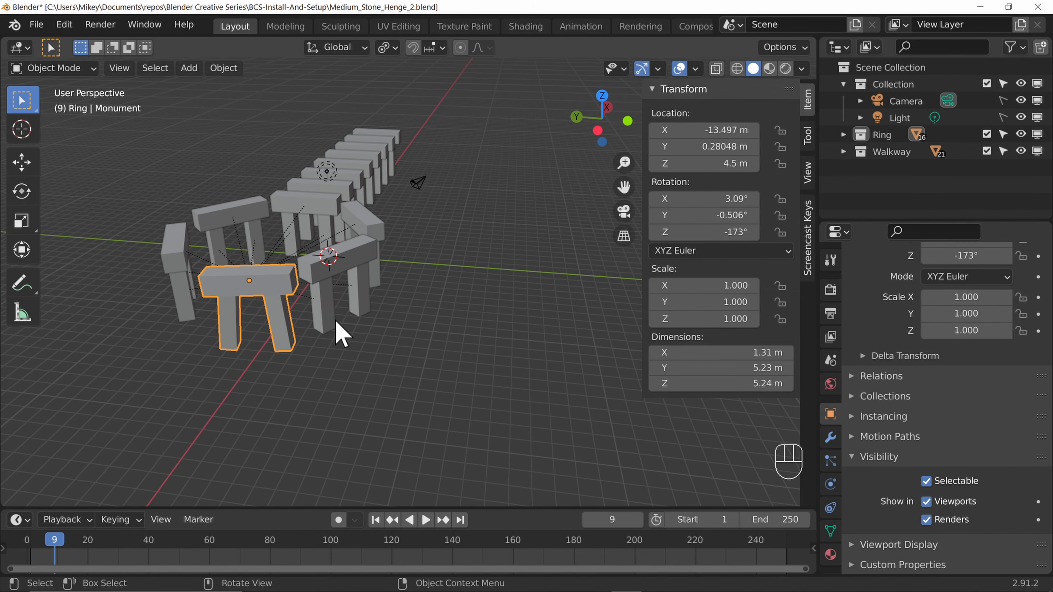
{"action": "key", "text": "s"}
{"action": "right_click", "coordinate": [483, 323]}
{"action": "key", "text": "r"}
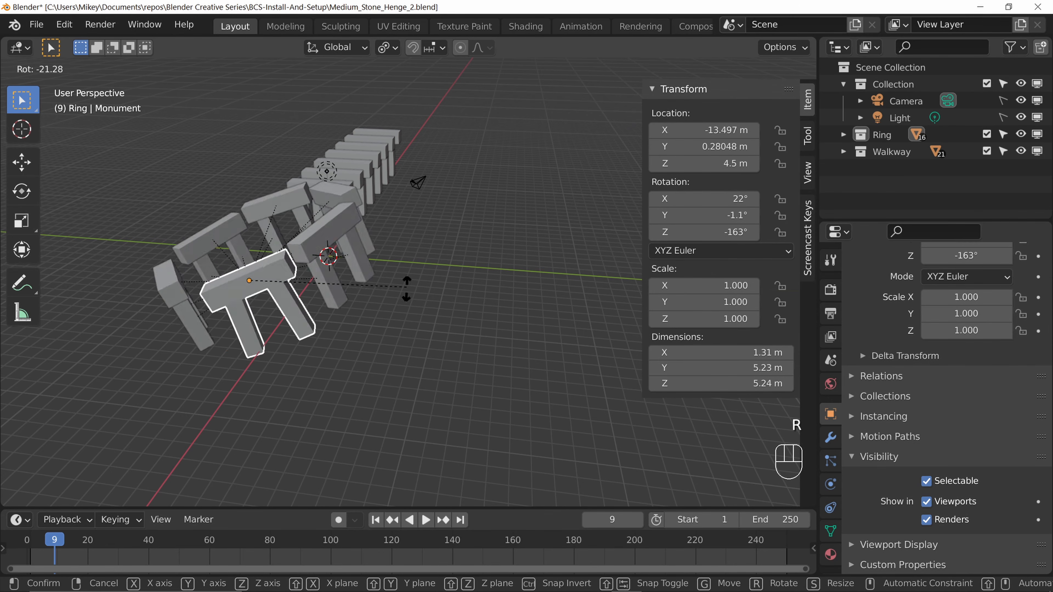
{"action": "right_click", "coordinate": [386, 321]}
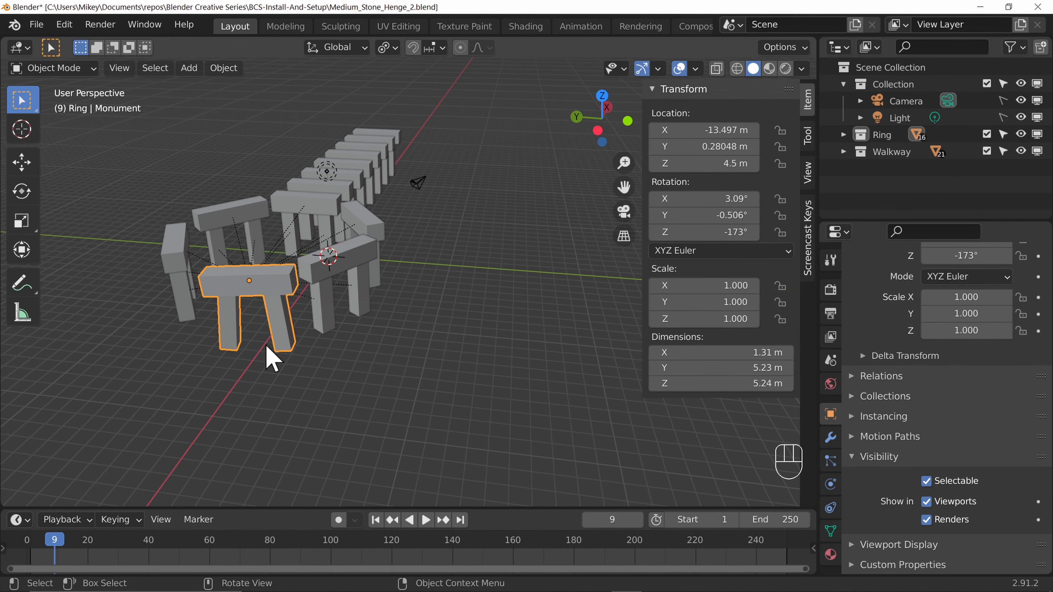
- Scale up the lintel of the arch next to the Monument arch to about 1.216
{"action": "left_click", "coordinate": [346, 260]}
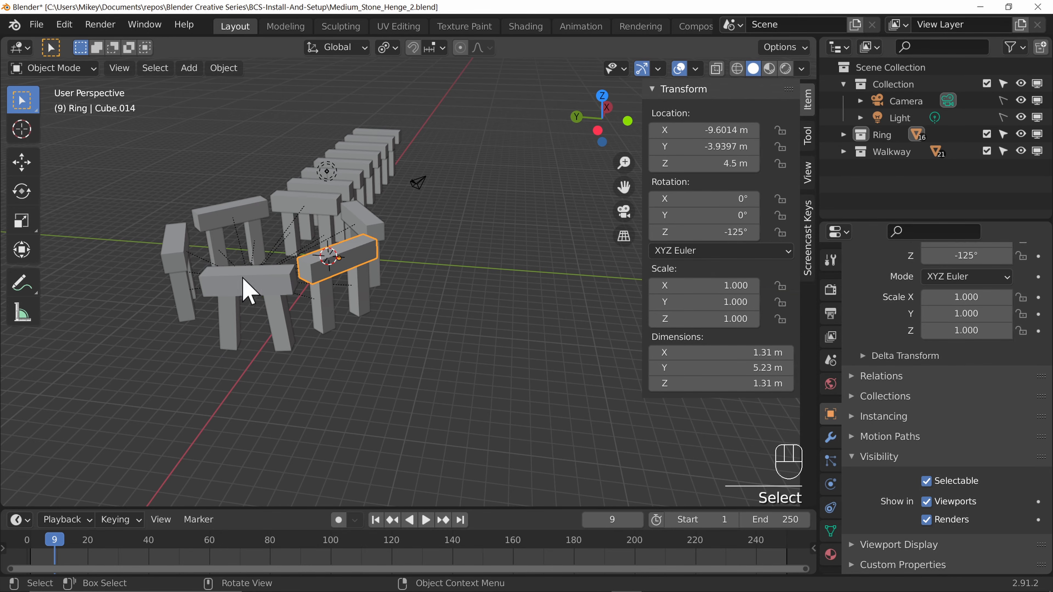
{"action": "key", "text": "s"}
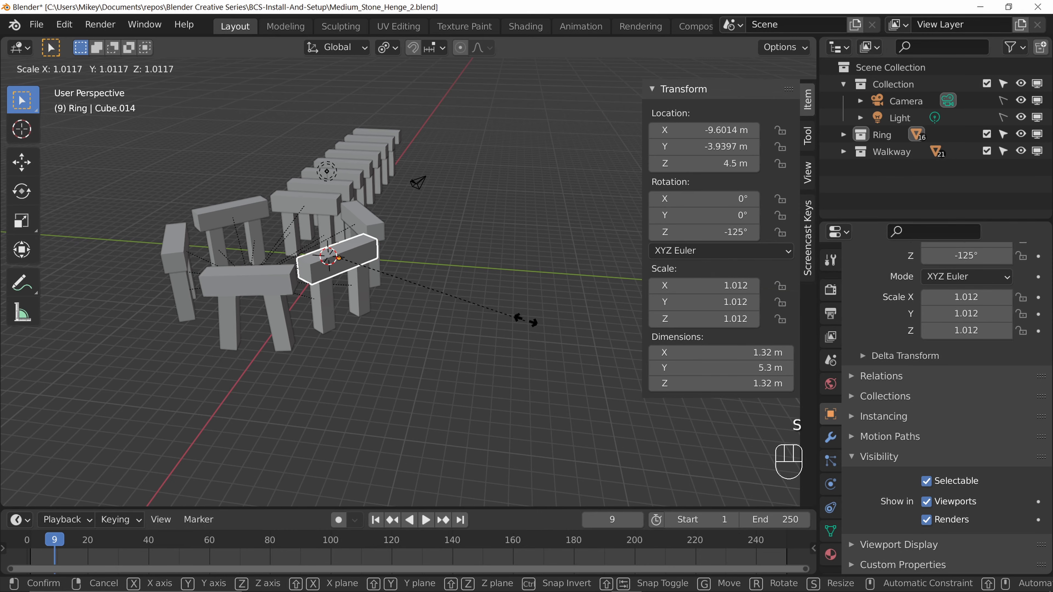
{"action": "left_click", "coordinate": [567, 323]}
- Try rotating and moving the enlarged lintel on its own, and undo both changes
{"action": "key", "text": "r"}
{"action": "left_click", "coordinate": [486, 346]}
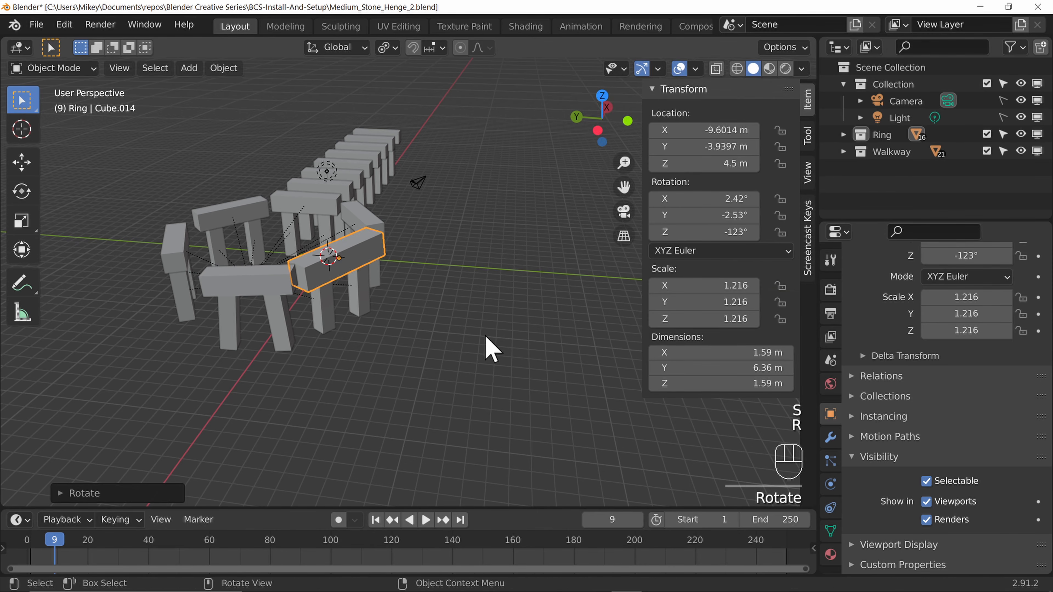
{"action": "key", "text": "g"}
{"action": "left_click", "coordinate": [485, 343]}
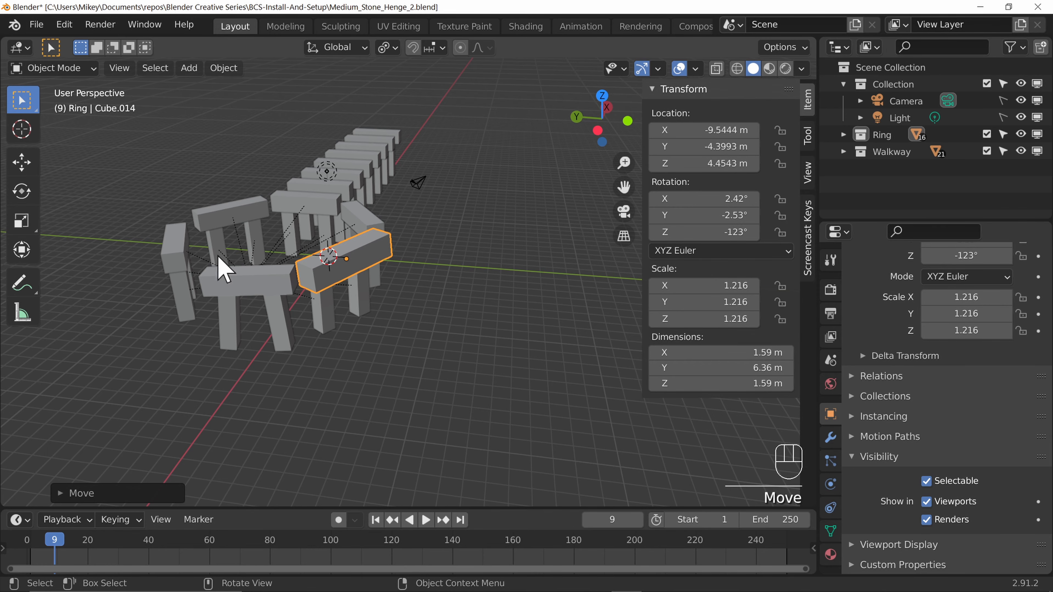
{"action": "key", "text": "ctrl+z"}
{"action": "key", "text": "ctrl+z"}
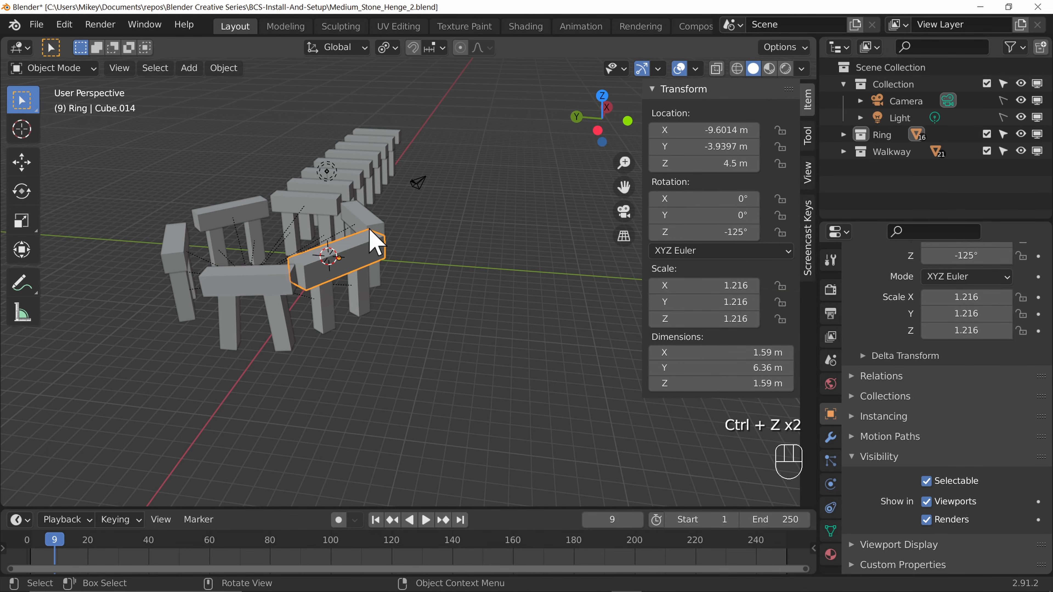
- Parent all stones of the Walkway row to the lintel of the arch nearest the ring, using Object parenting
{"action": "left_click", "coordinate": [248, 292]}
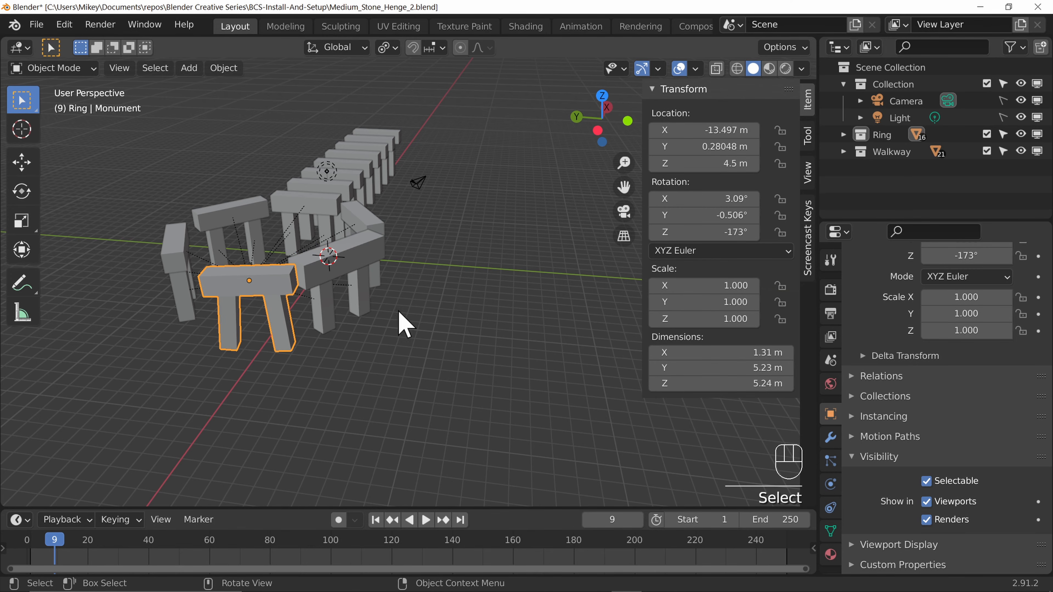
{"action": "scroll", "coordinate": [427, 324], "scroll_direction": "down", "scroll_amount": 3}
{"action": "middle_click_drag", "start_coordinate": [475, 279], "coordinate": [376, 301]}
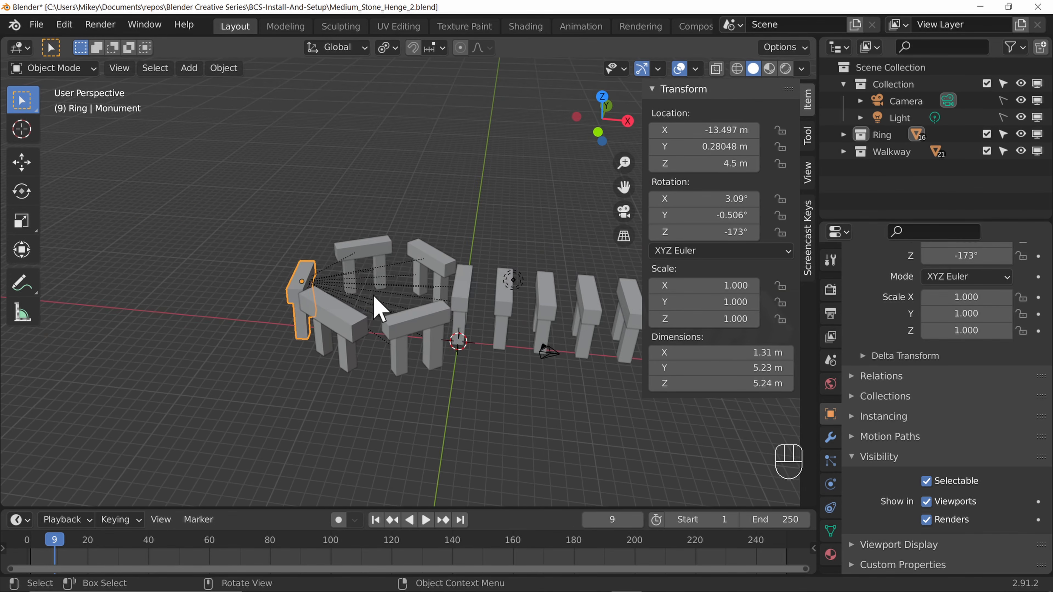
{"action": "scroll", "coordinate": [559, 357], "scroll_direction": "down", "scroll_amount": 3}
{"action": "left_click_drag", "start_coordinate": [456, 239], "coordinate": [614, 372]}
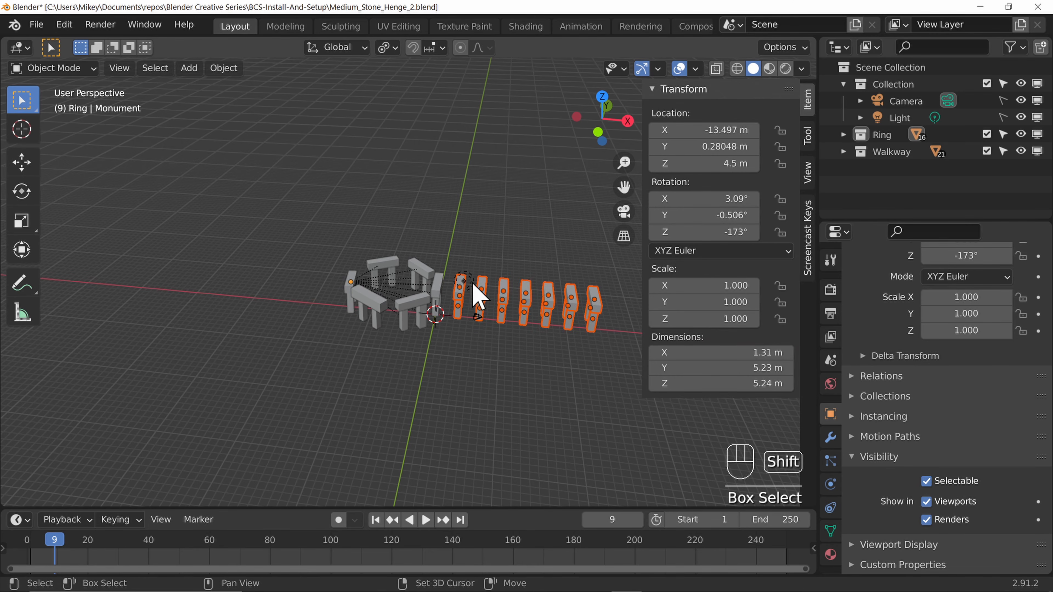
{"action": "left_click", "coordinate": [461, 285], "text": "shift"}
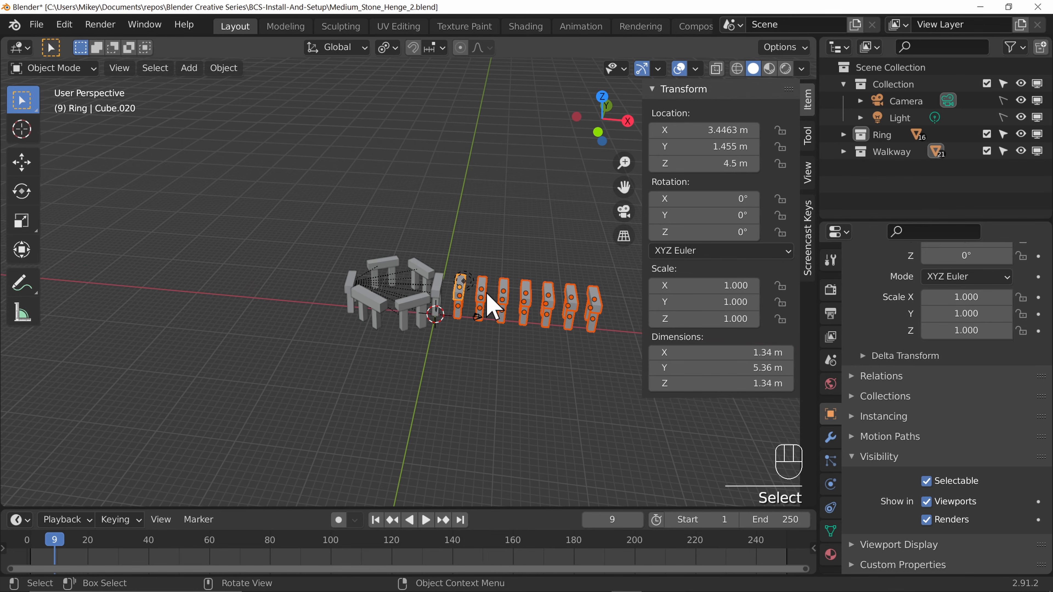
{"action": "key", "text": "ctrl+p"}
{"action": "left_click", "coordinate": [493, 293]}
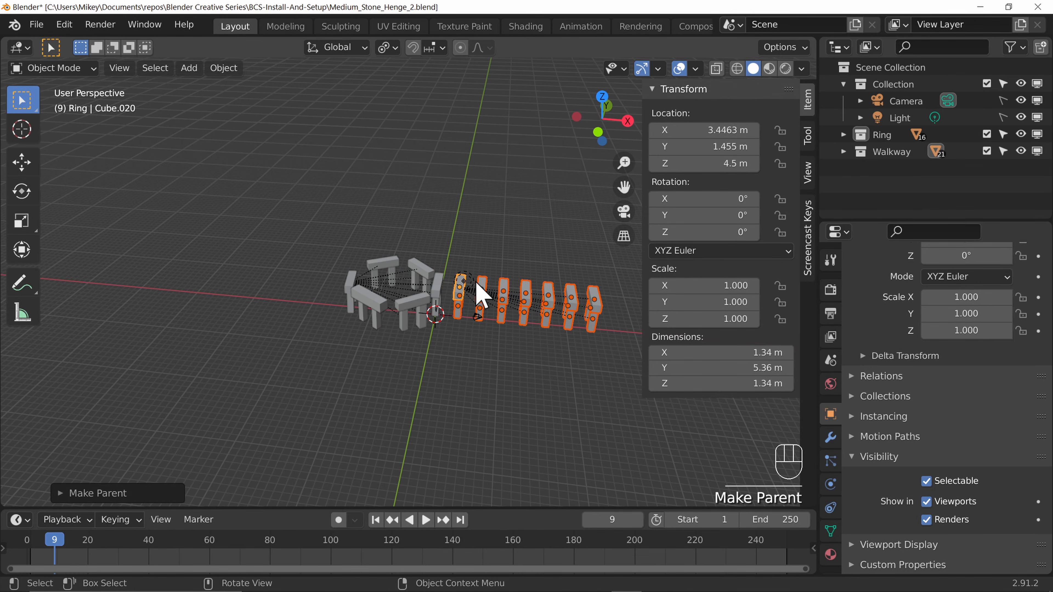
- Parent the Walkway's first lintel to the Monument arch with Object parenting
{"action": "scroll", "coordinate": [510, 353], "scroll_direction": "up", "scroll_amount": 5}
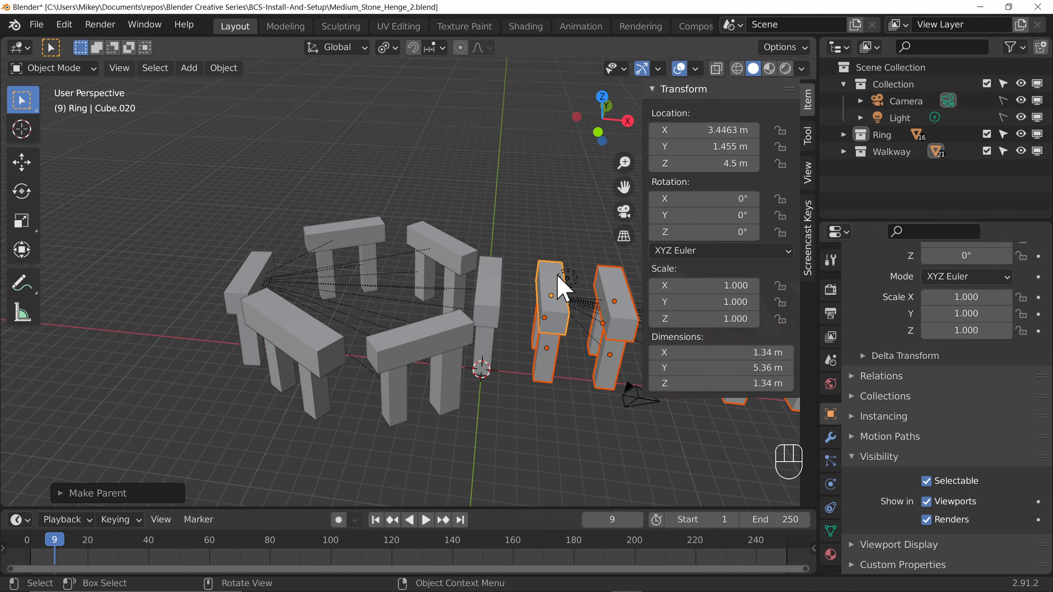
{"action": "left_click", "coordinate": [551, 295]}
{"action": "left_click", "coordinate": [552, 277]}
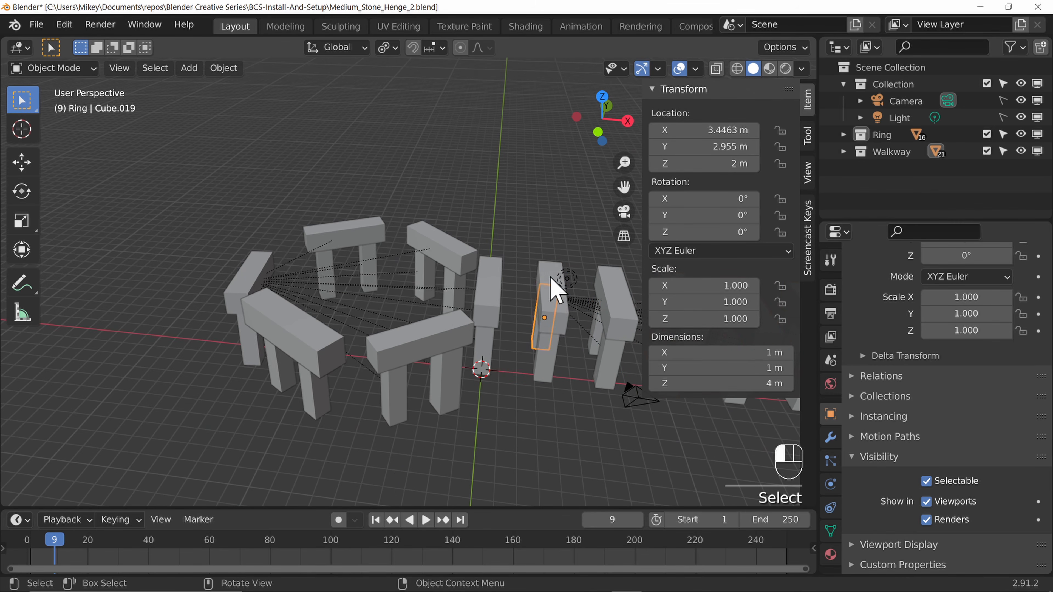
{"action": "left_click", "coordinate": [252, 273], "text": "shift"}
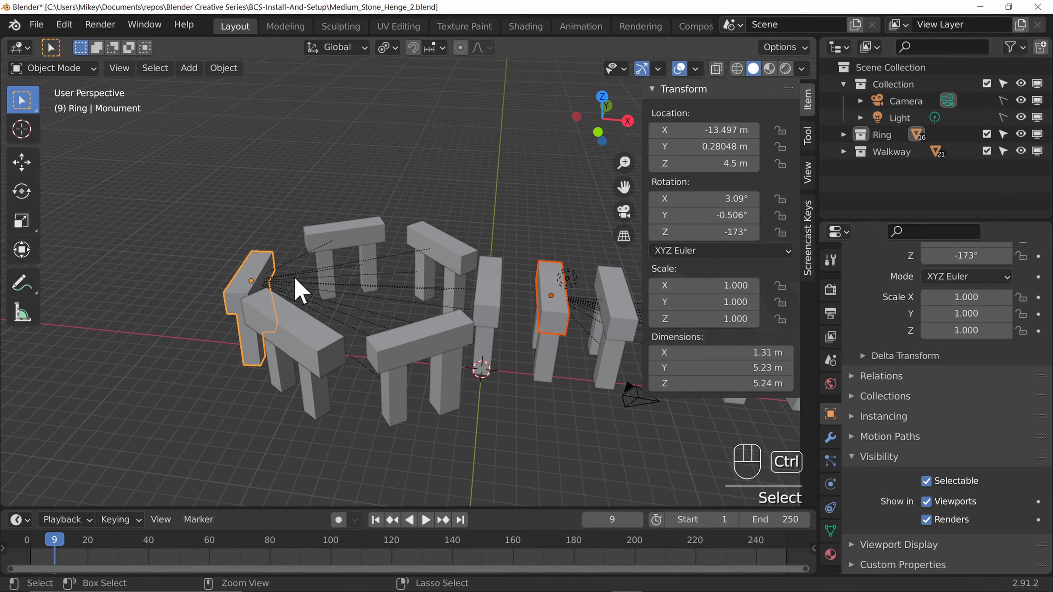
{"action": "key", "text": "ctrl+p"}
{"action": "left_click", "coordinate": [300, 286]}
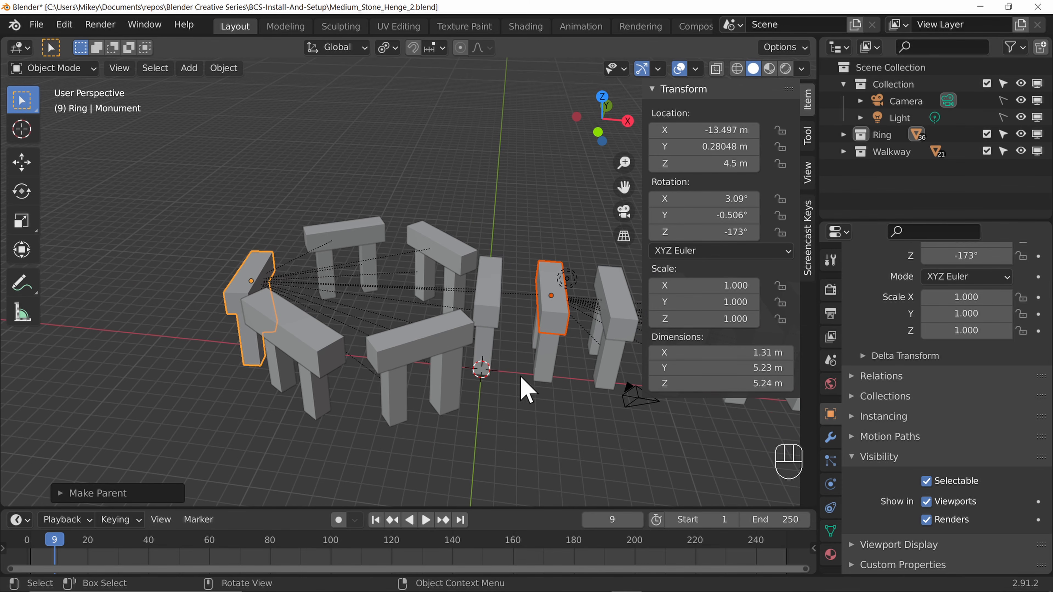
- Select the Walkway's parent lintel and the Monument arch in turn to examine the relationship lines to their child stones
{"action": "left_click", "coordinate": [551, 300]}
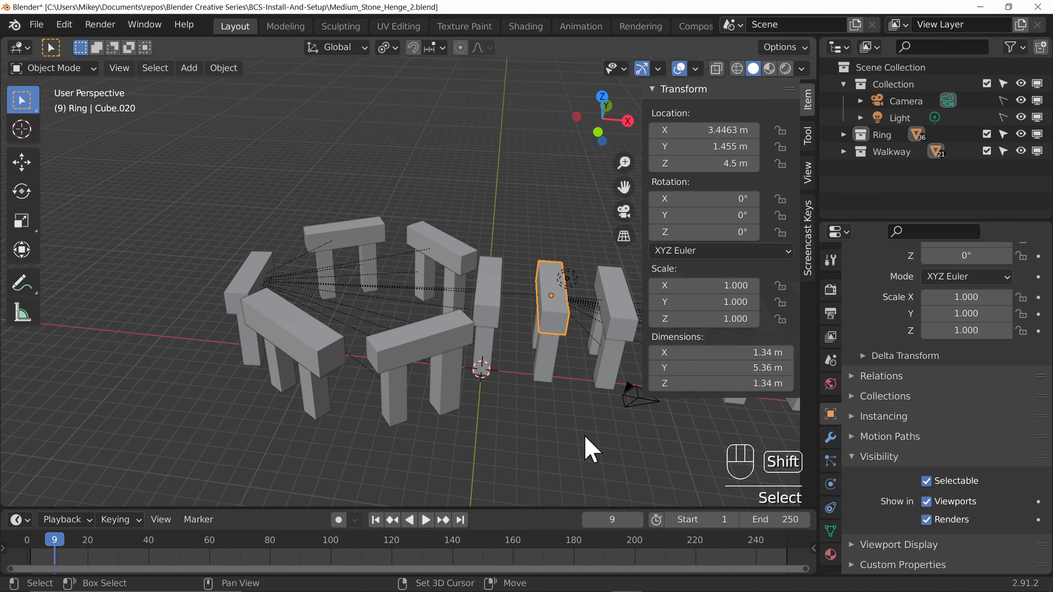
{"action": "middle_click_drag", "start_coordinate": [584, 435], "coordinate": [441, 427], "text": "shift"}
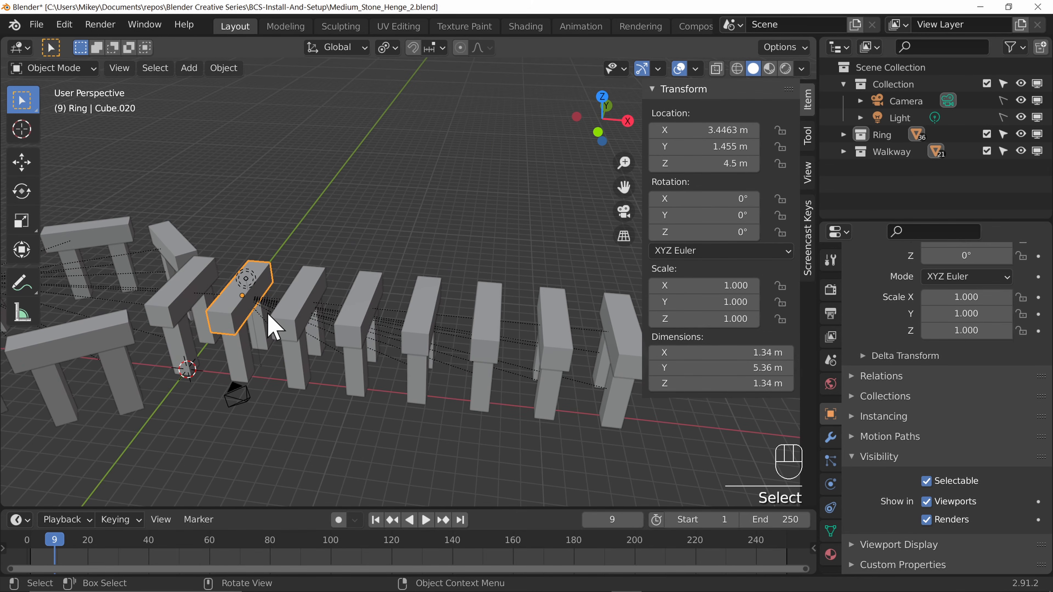
{"action": "middle_click_drag", "start_coordinate": [261, 421], "coordinate": [535, 353], "text": "shift"}
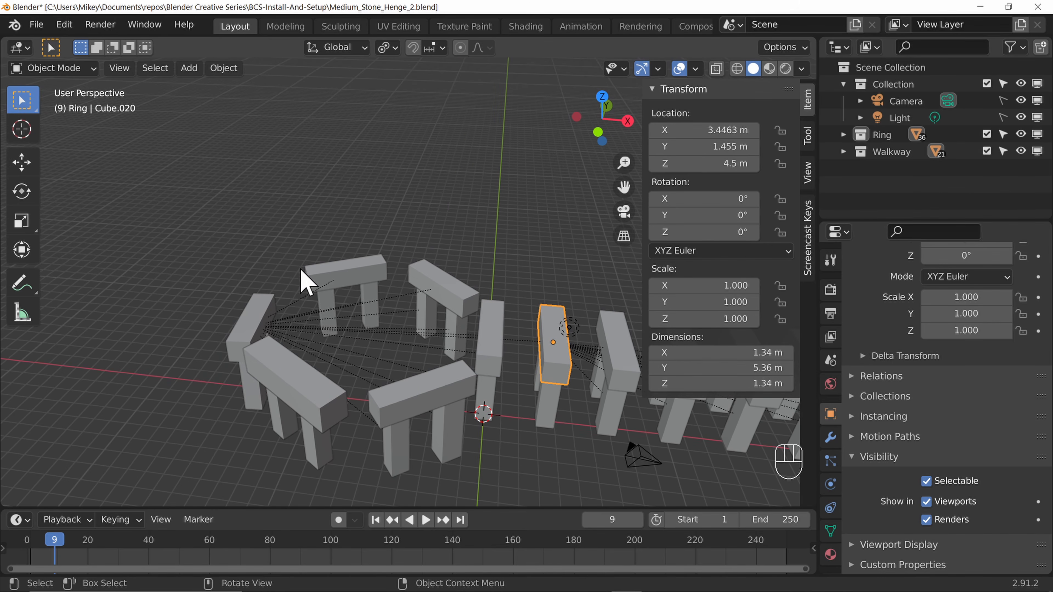
{"action": "left_click", "coordinate": [265, 328]}
{"action": "scroll", "coordinate": [315, 408], "scroll_direction": "down", "scroll_amount": 6}
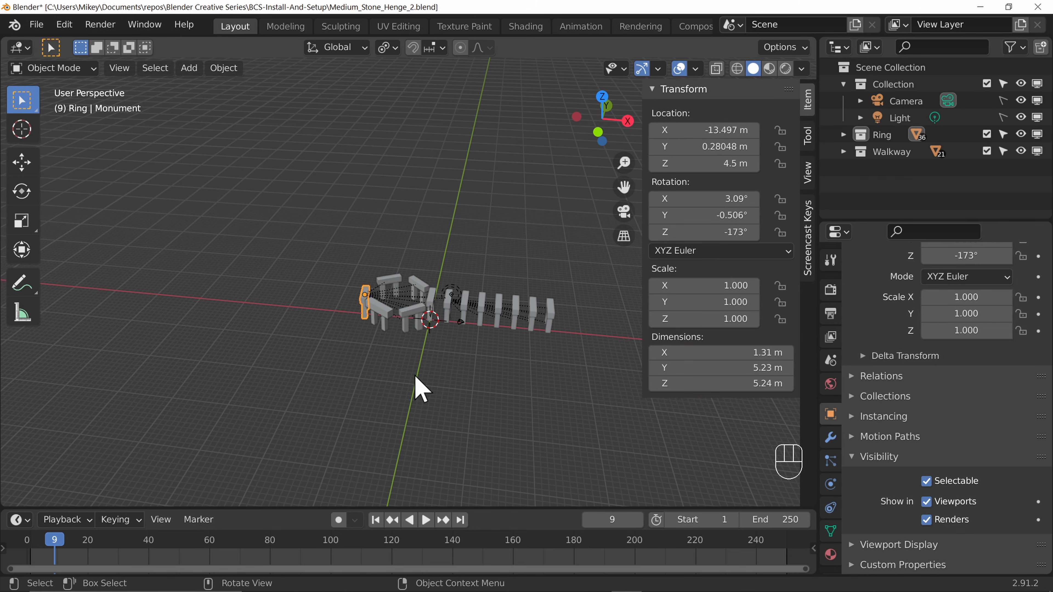
- Try scaling the Monument arch and the Walkway's parent lintel in turn to test the hierarchy, cancelling both changes
{"action": "key", "text": "s"}
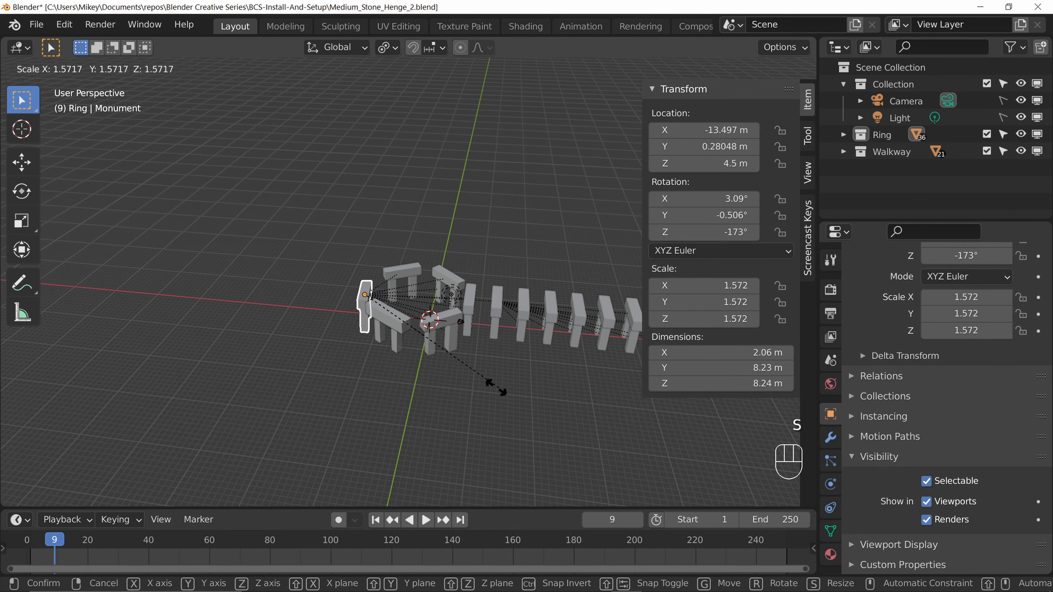
{"action": "right_click", "coordinate": [482, 400]}
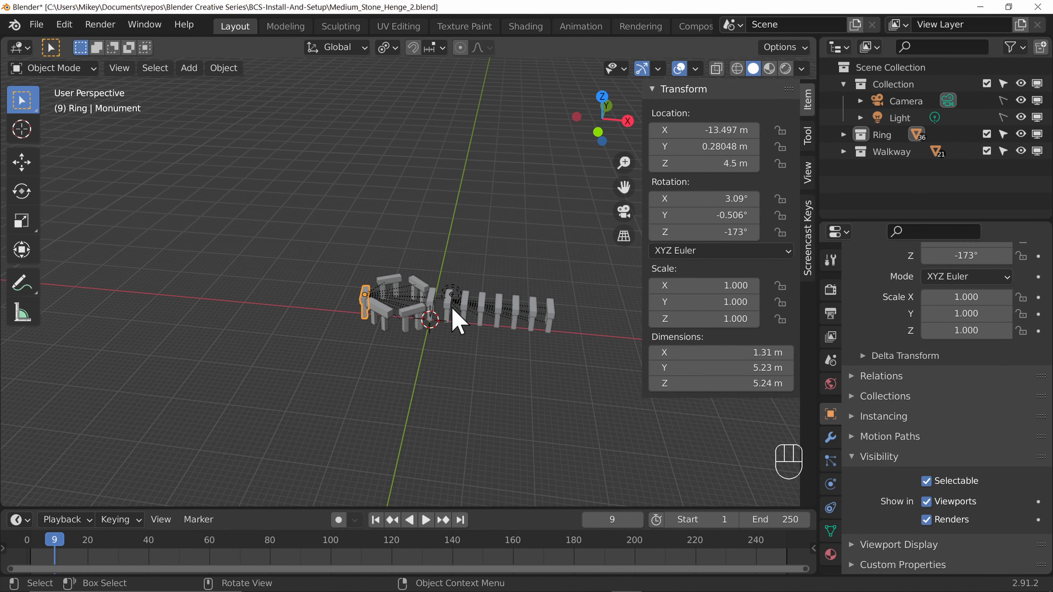
{"action": "left_click", "coordinate": [449, 305]}
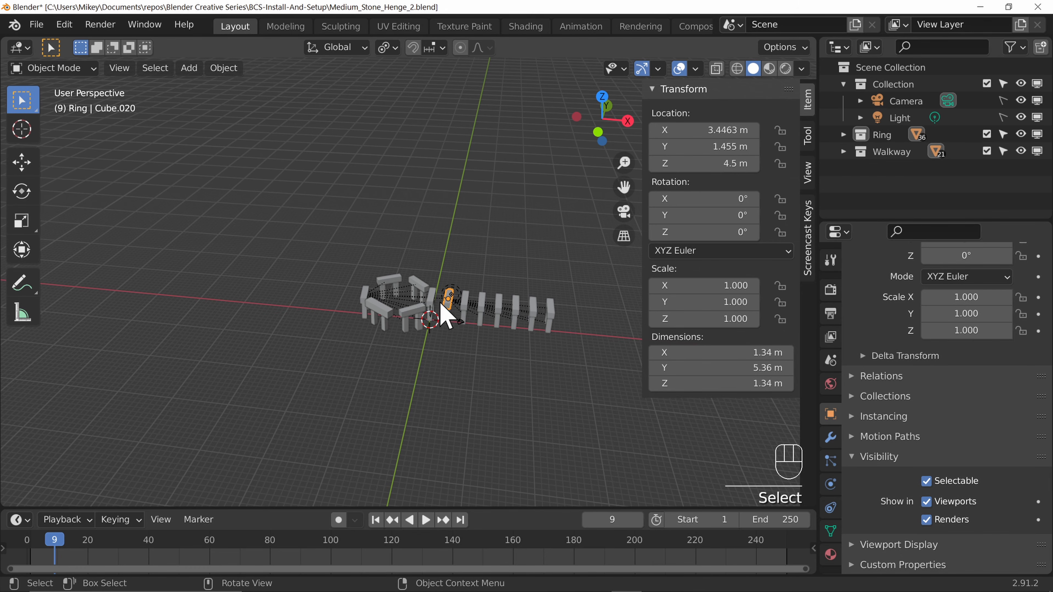
{"action": "key", "text": "s"}
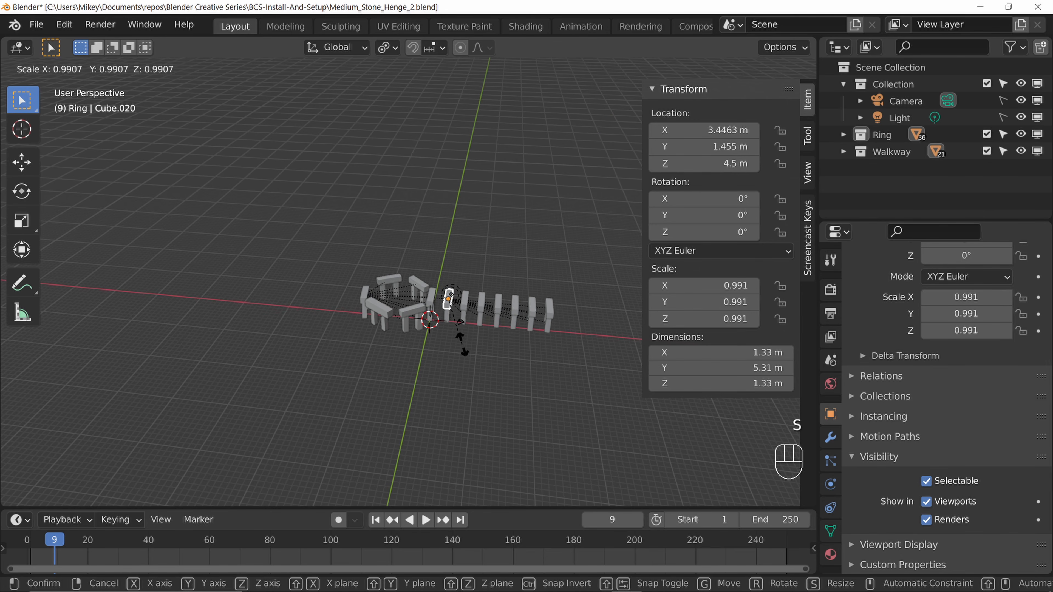
{"action": "key", "text": "Escape"}
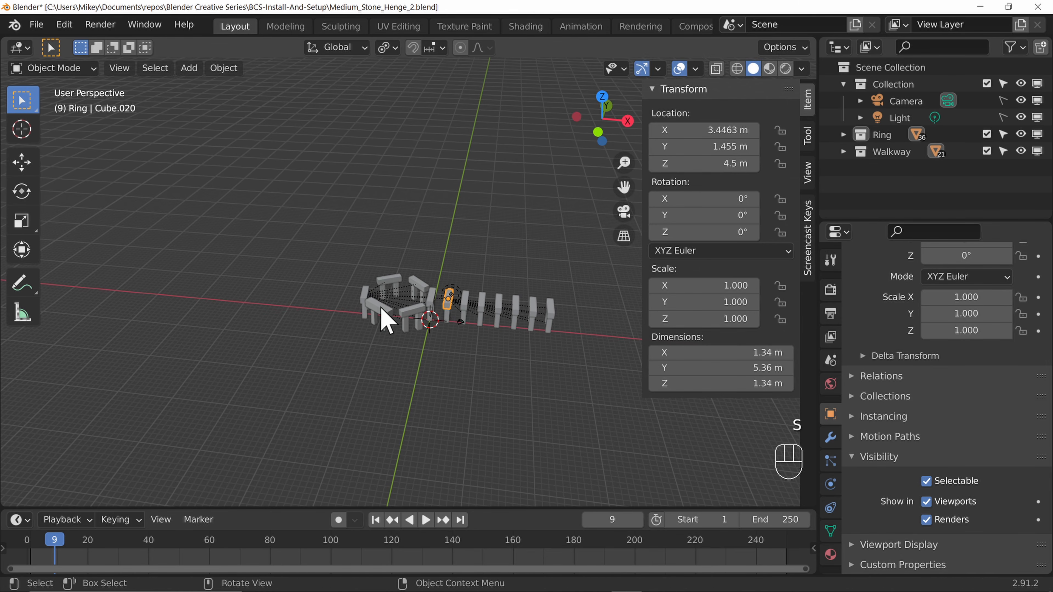
- Try moving the Monument arch together with its child stones, and cancel the move
{"action": "left_click", "coordinate": [365, 300]}
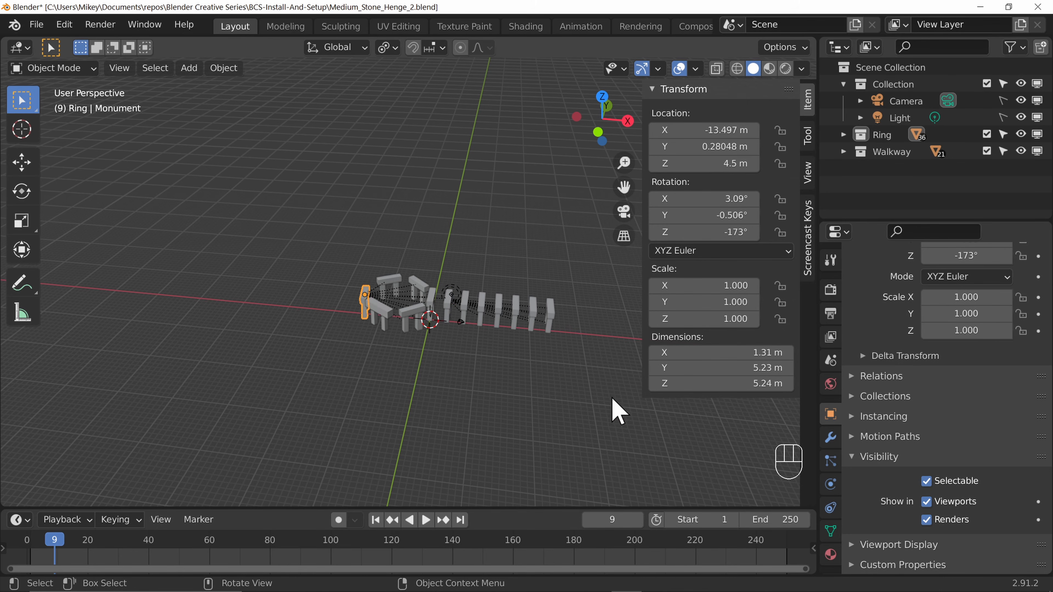
{"action": "key", "text": "g"}
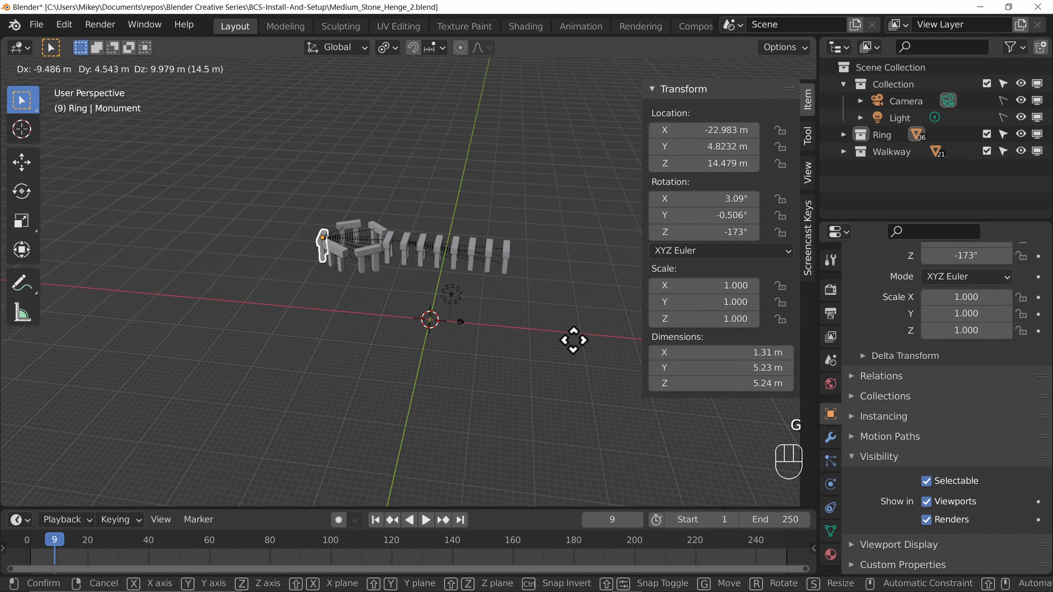
{"action": "right_click", "coordinate": [675, 434]}
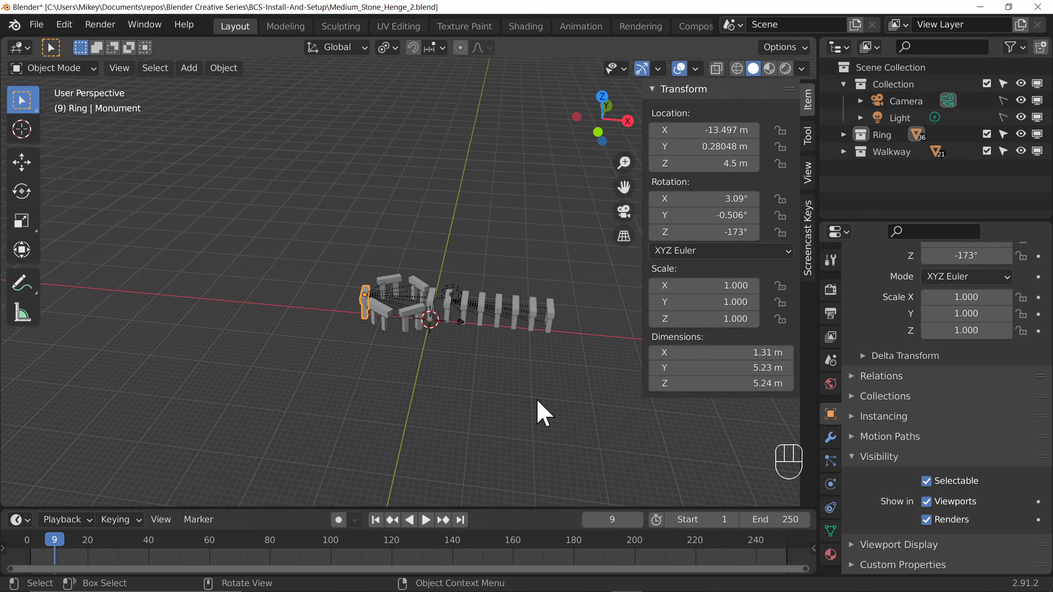
{"action": "scroll", "coordinate": [543, 415], "scroll_direction": "up", "scroll_amount": 8}
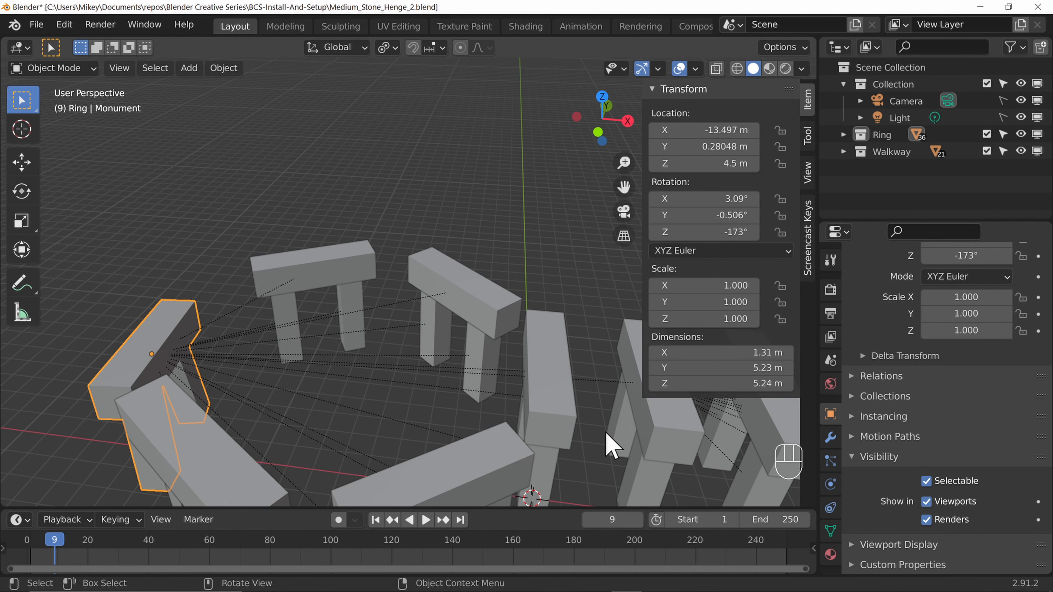
{"action": "middle_click_drag", "start_coordinate": [606, 442], "coordinate": [546, 391]}
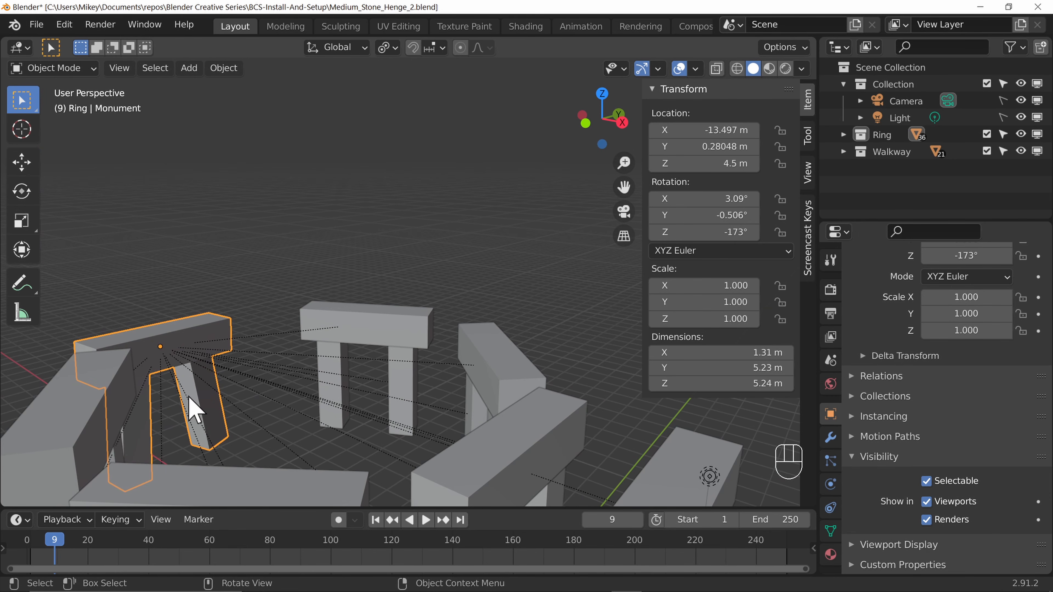
{"action": "scroll", "coordinate": [352, 374], "scroll_direction": "down", "scroll_amount": 9}
{"action": "scroll", "coordinate": [419, 382], "scroll_direction": "up", "scroll_amount": 4}
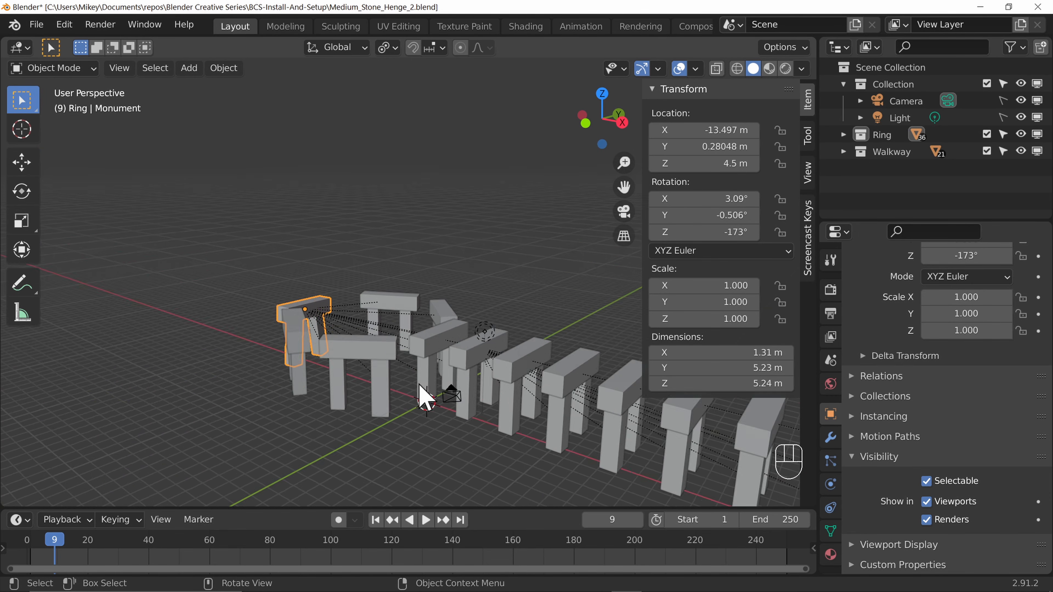
{"action": "middle_click_drag", "start_coordinate": [418, 388], "coordinate": [586, 417]}
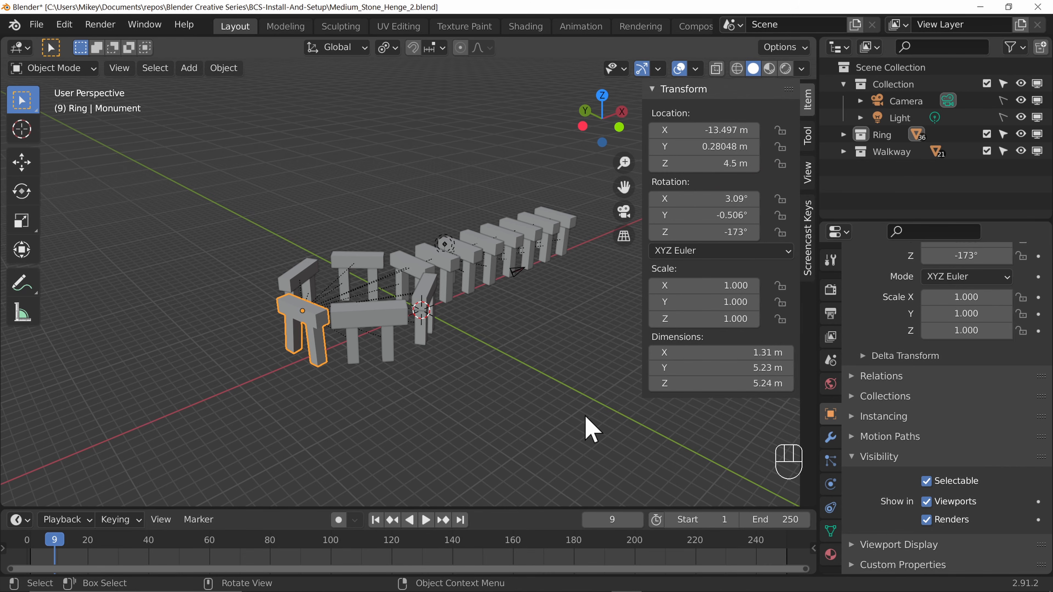